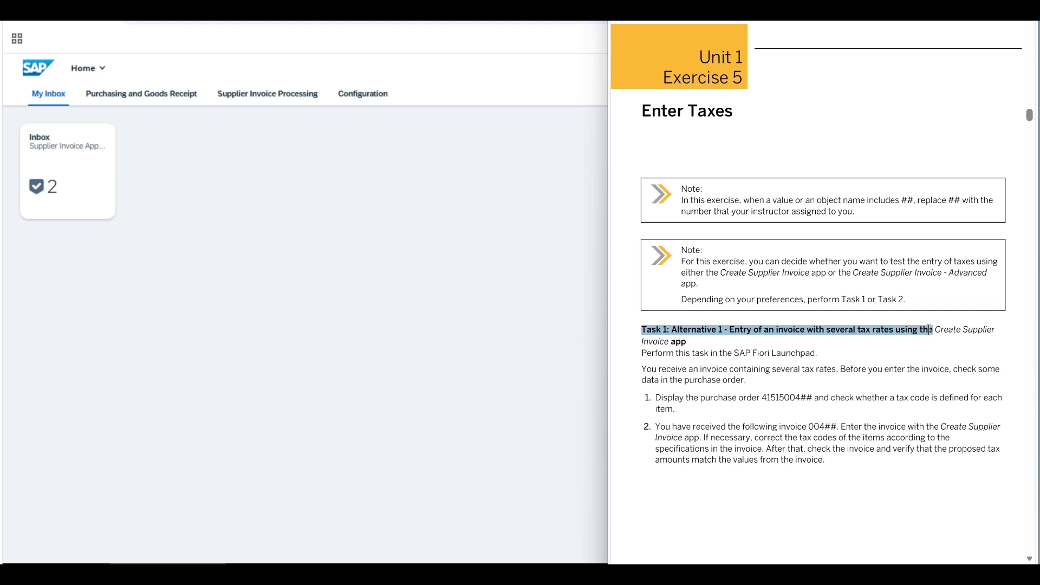
Step: Read the purchase order check in Task 1 of the exercise and open the Manage Purchase Orders app
click(641, 374)
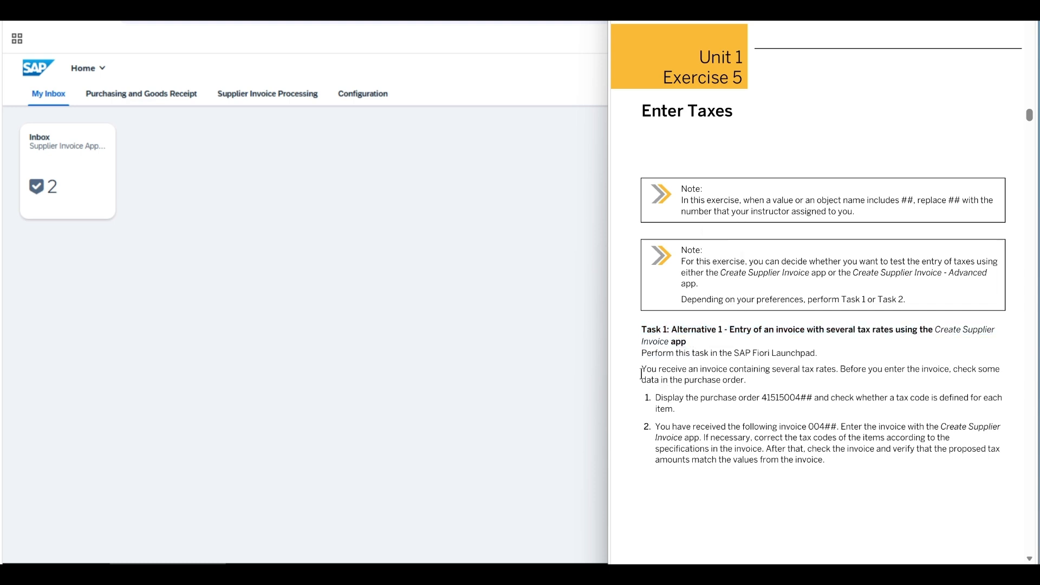
drag(644, 370, 774, 383)
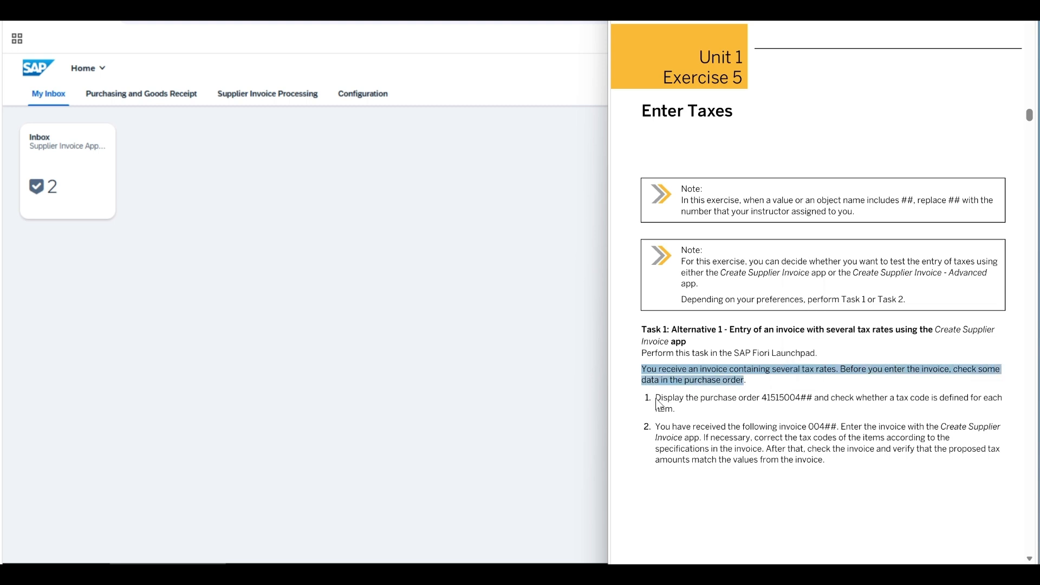
drag(656, 402, 677, 410)
click(657, 375)
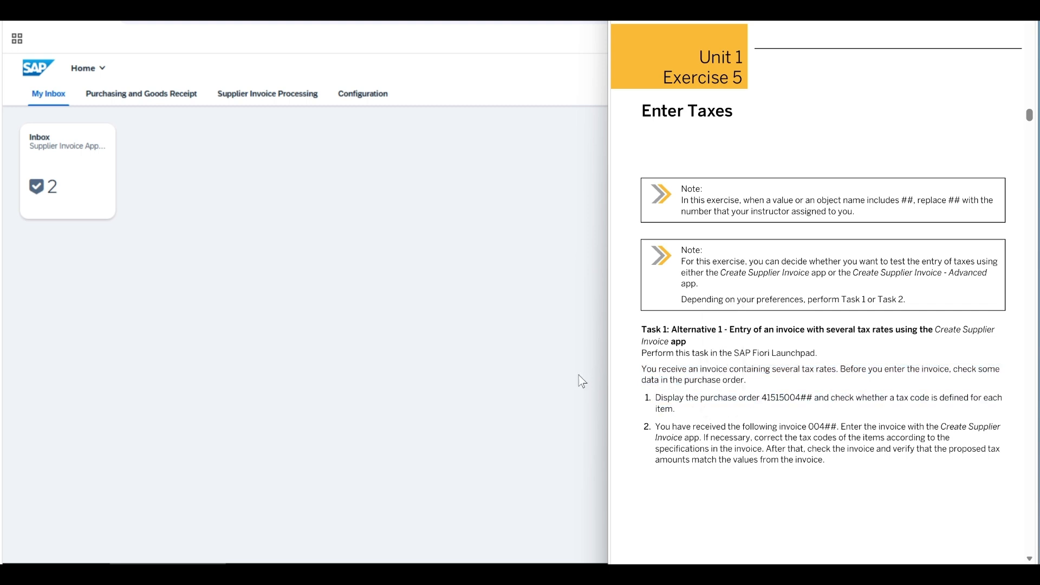
click(281, 267)
click(143, 96)
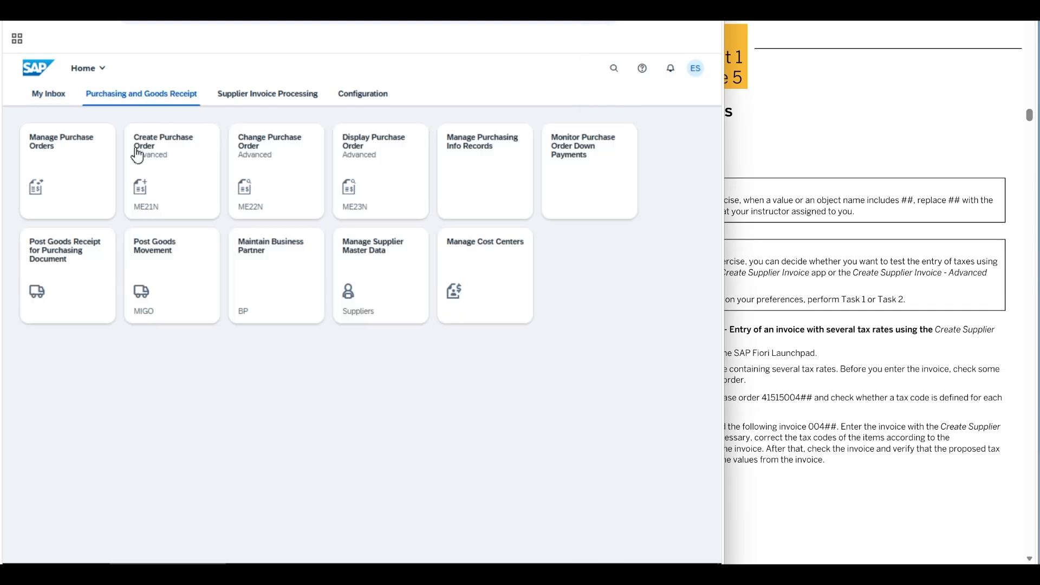
click(77, 182)
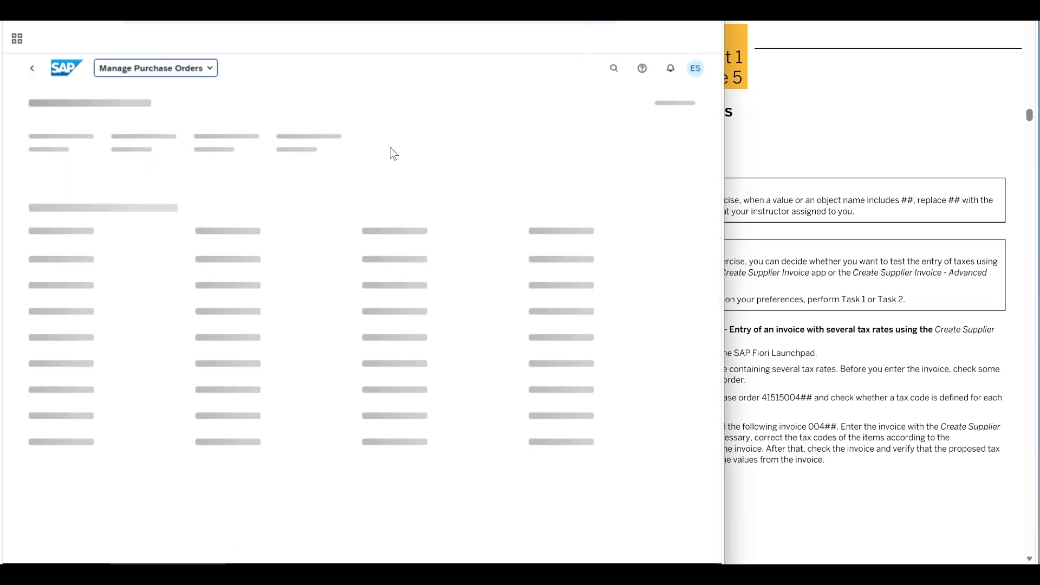
Step: Filter the purchase orders by the exercise's order number for group 02 and open that order's details
click(459, 146)
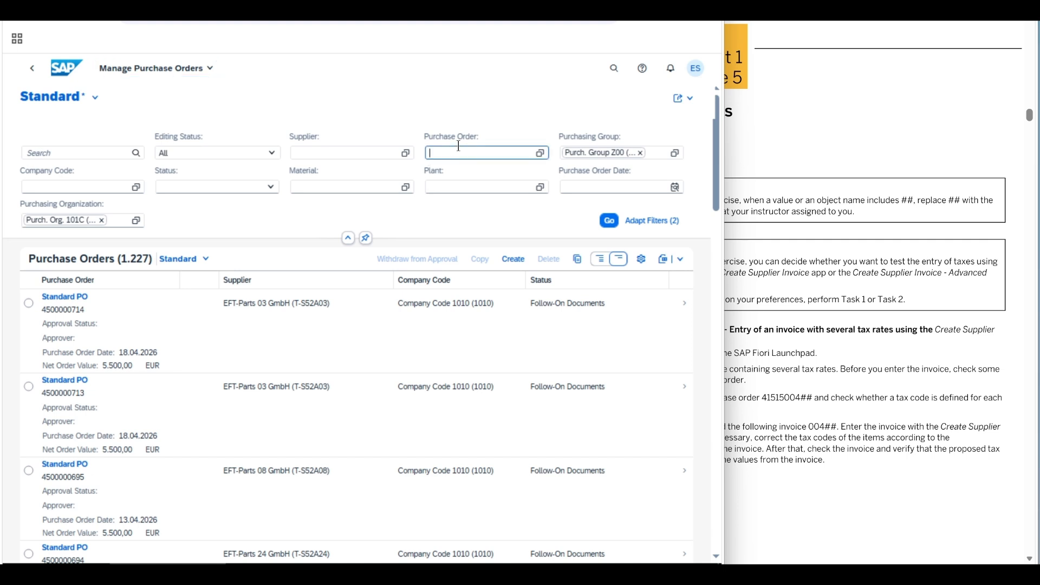
text(4151500402)
key(Return)
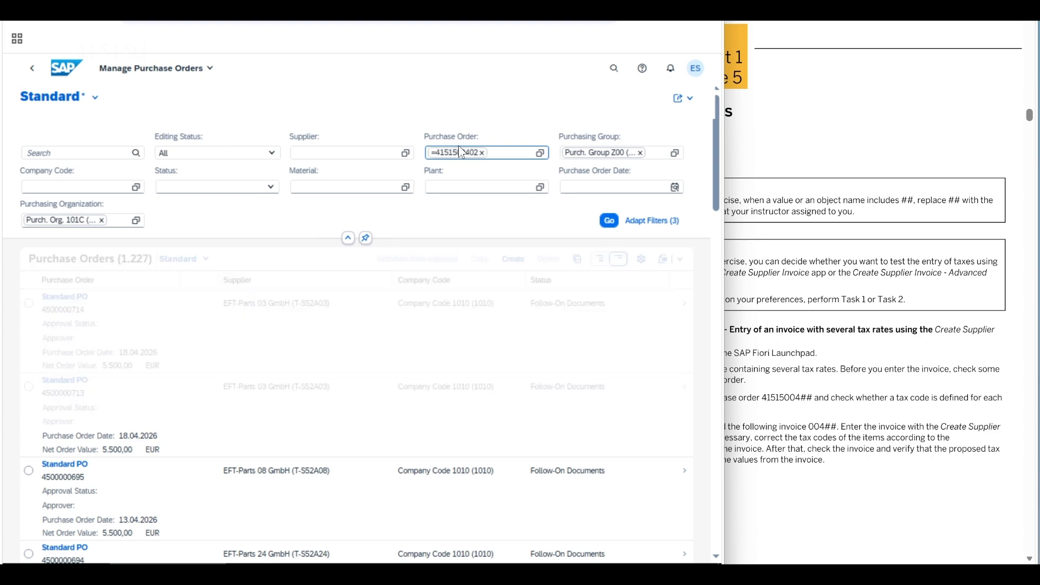
click(621, 286)
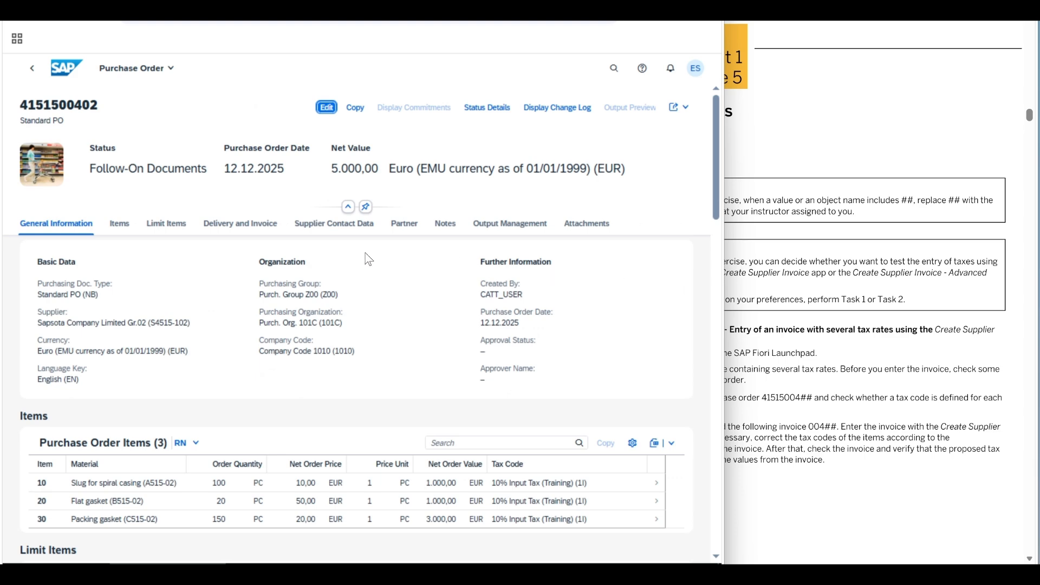
Step: Check the tax codes of the purchase order items and inspect the tax details of item 10
click(121, 225)
scroll(127, 229, down, 1)
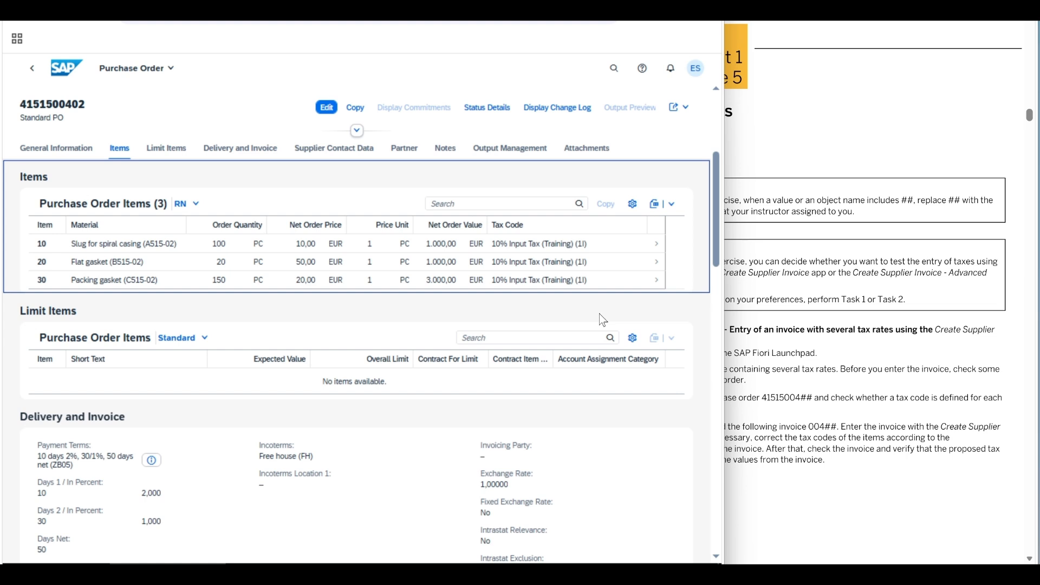
click(656, 247)
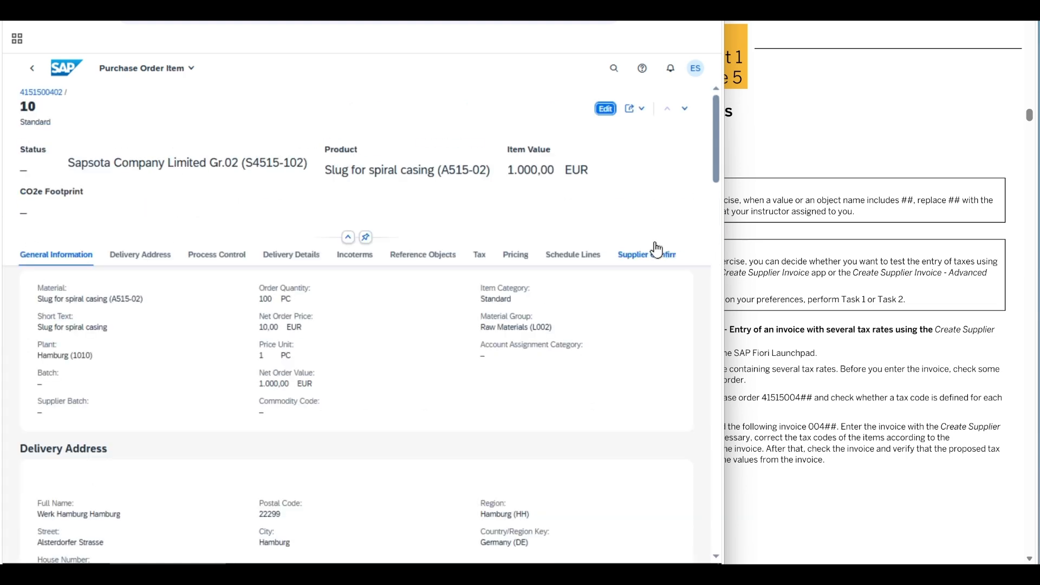
click(480, 259)
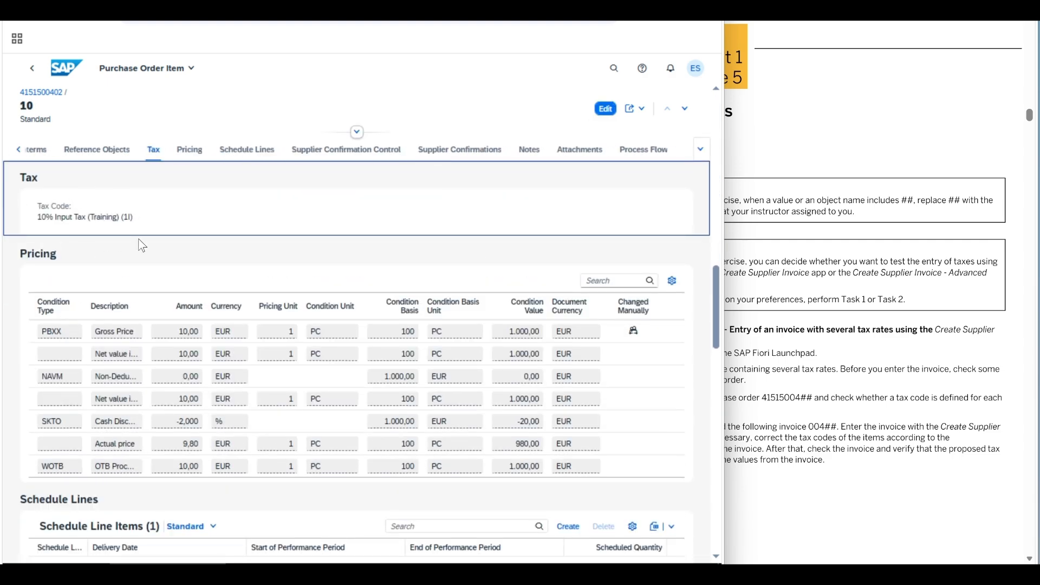
click(31, 74)
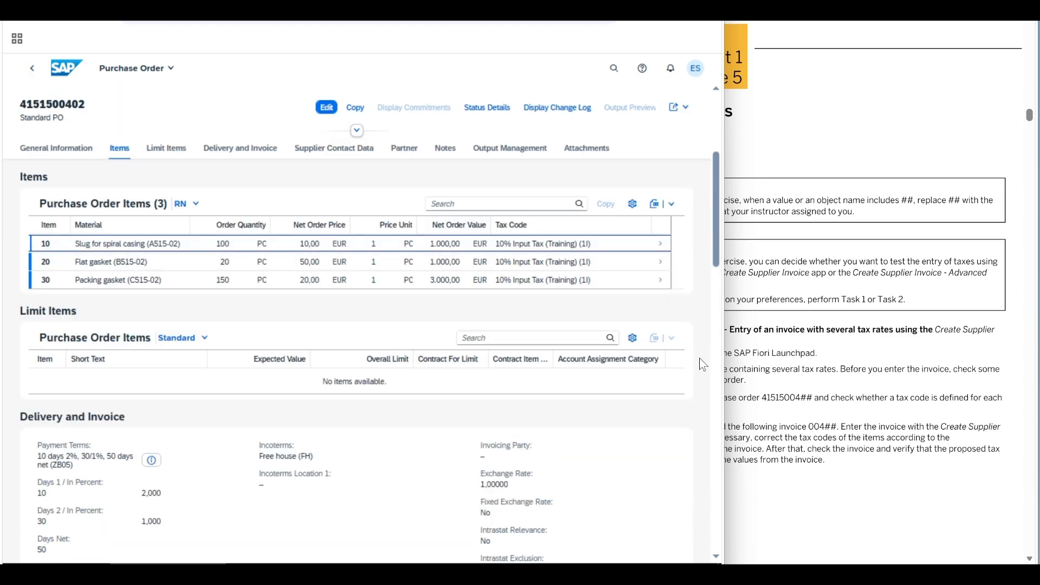
Step: Read the exercise's invoice entry instructions and open the Create Supplier Invoice app
click(751, 367)
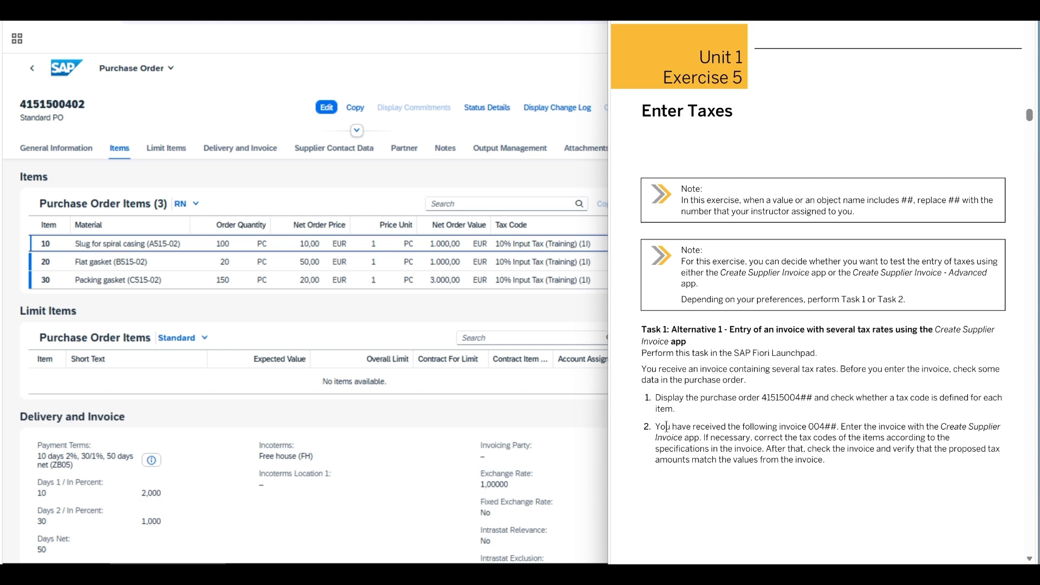
drag(667, 427, 762, 450)
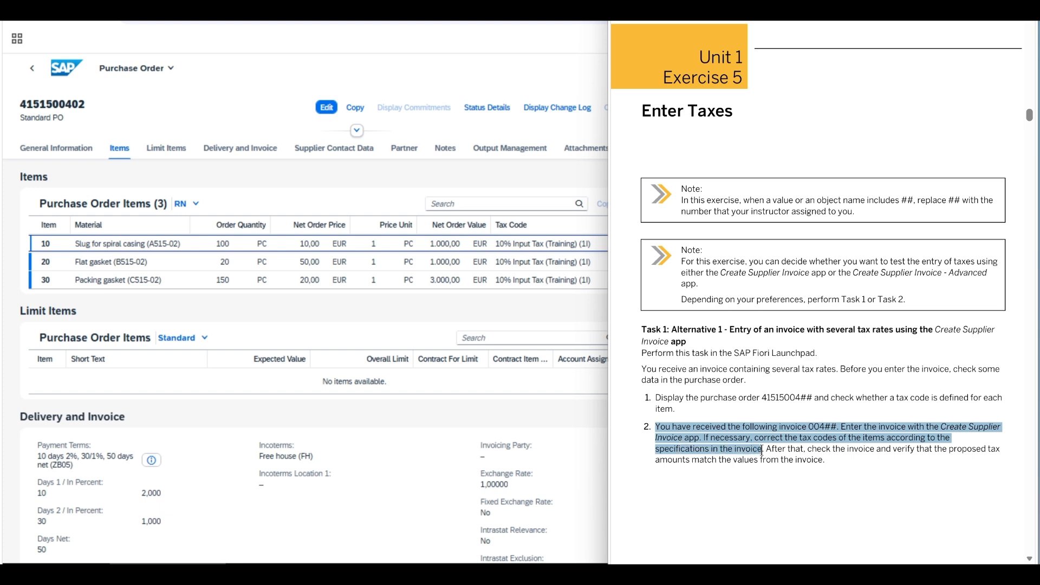
drag(762, 450, 826, 461)
click(669, 419)
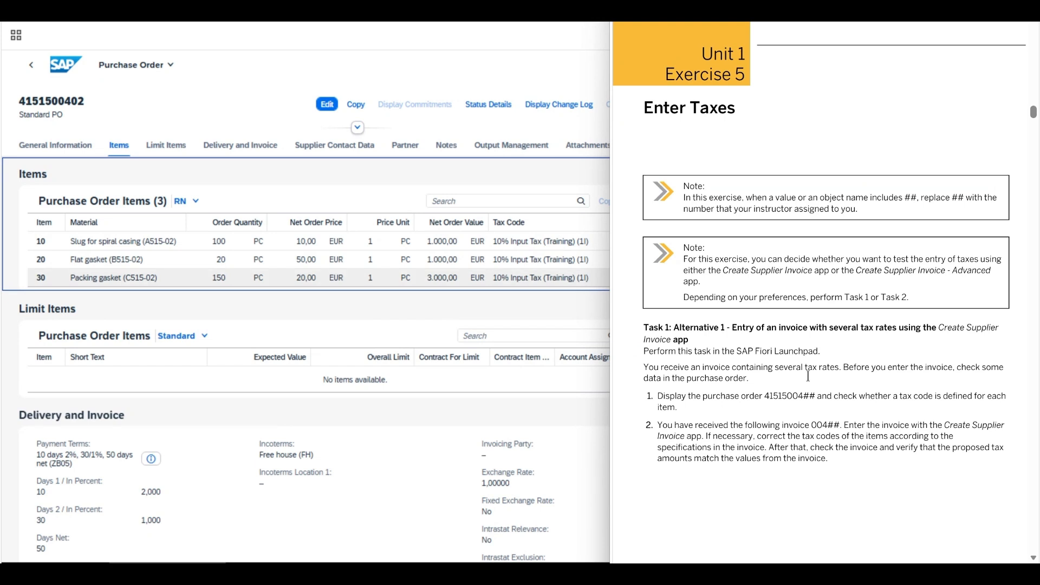
click(62, 65)
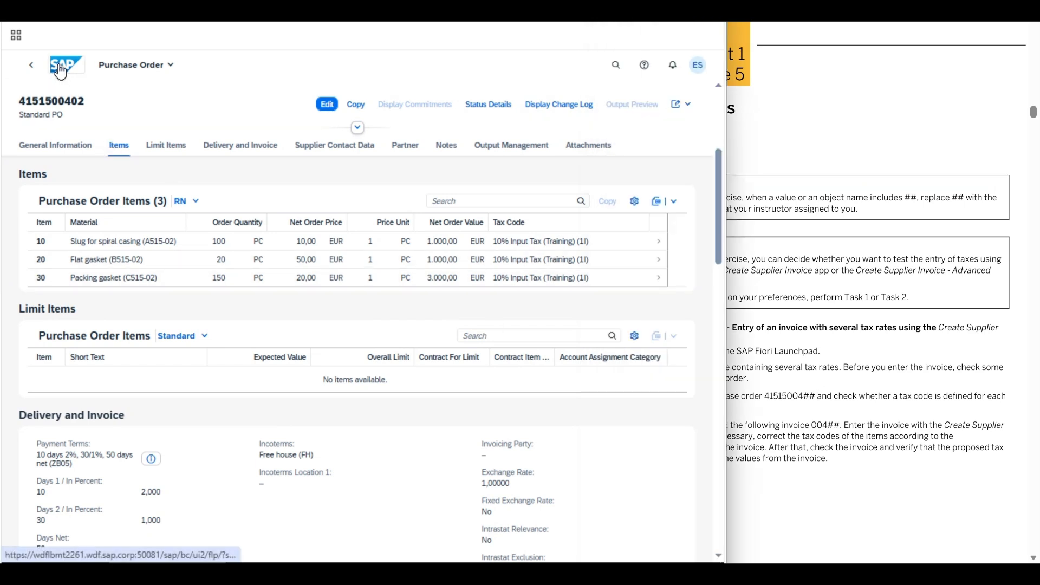
click(239, 91)
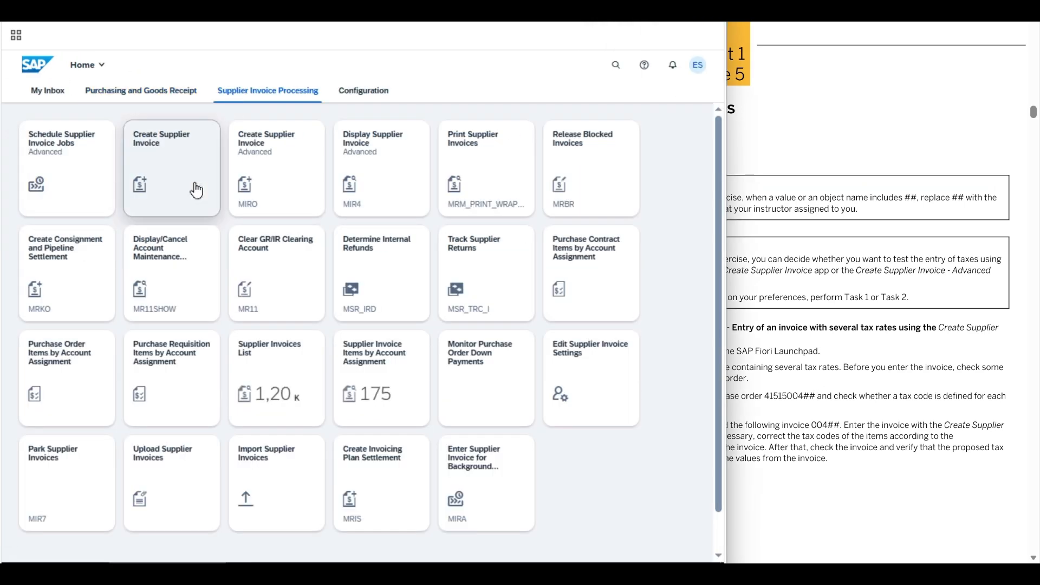
click(182, 170)
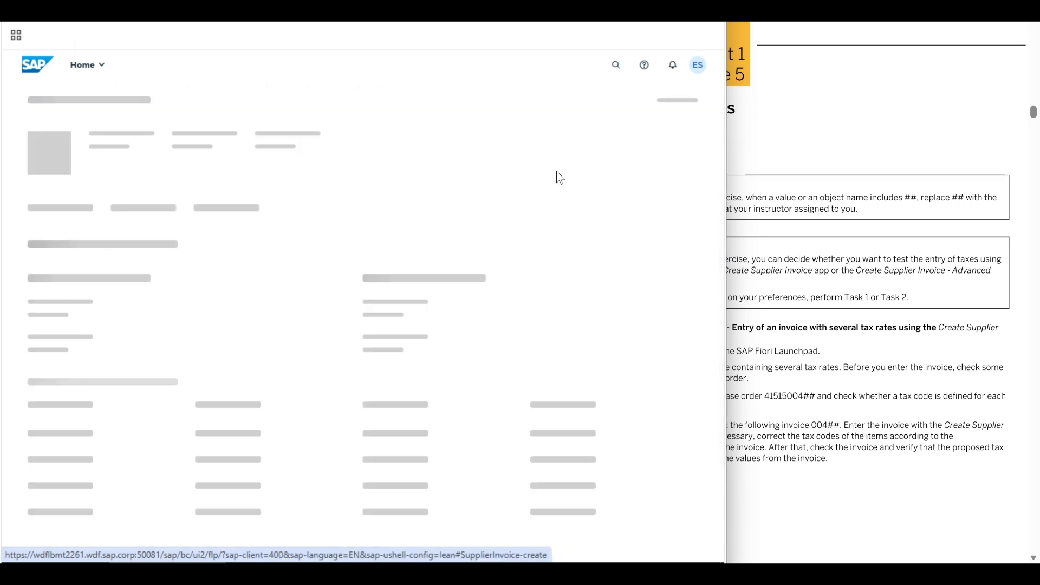
Step: Fill in the new invoice's basic data from the exercise invoice: invoice date 19.04.2026, gross amount 5450 EUR and reference 00402
click(907, 277)
scroll(773, 389, down, 15)
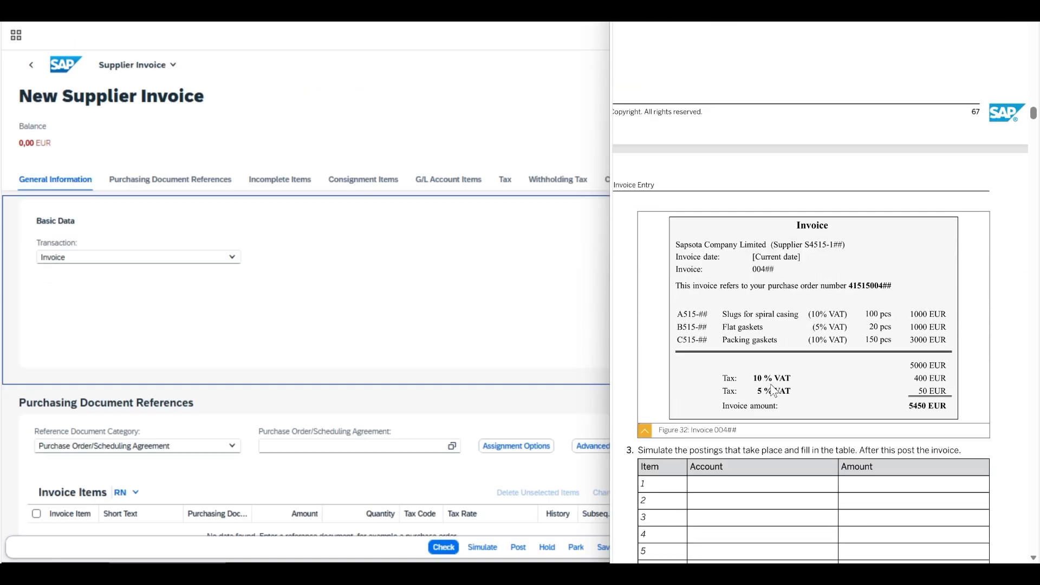
click(447, 253)
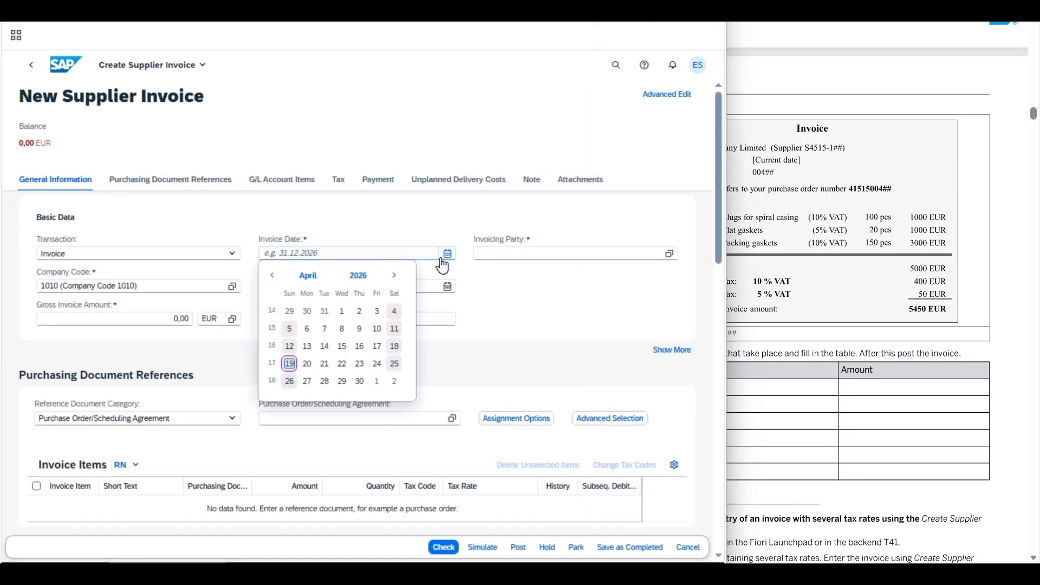
click(290, 363)
drag(155, 318, 210, 319)
text(5450)
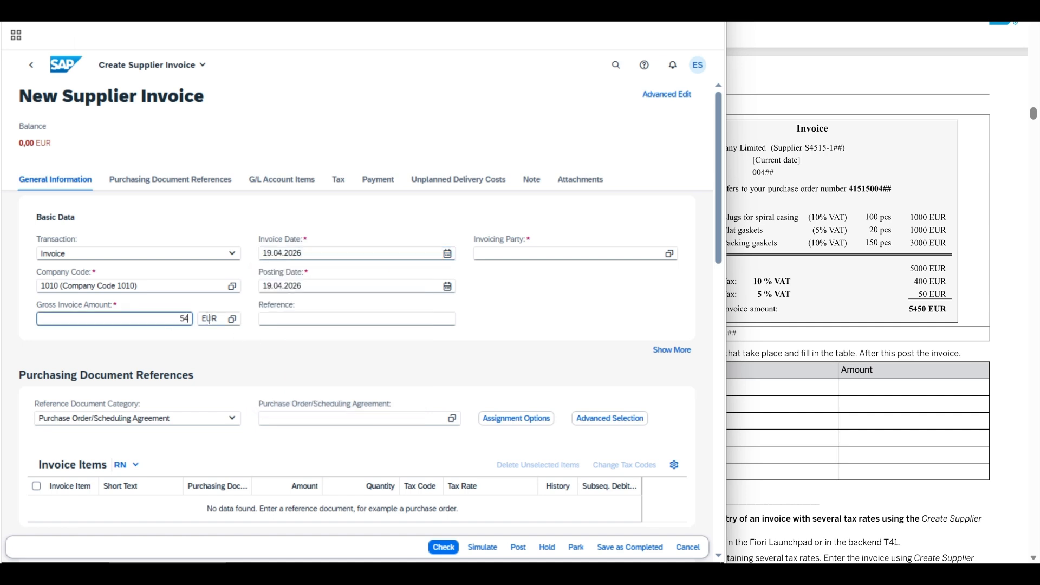
click(266, 317)
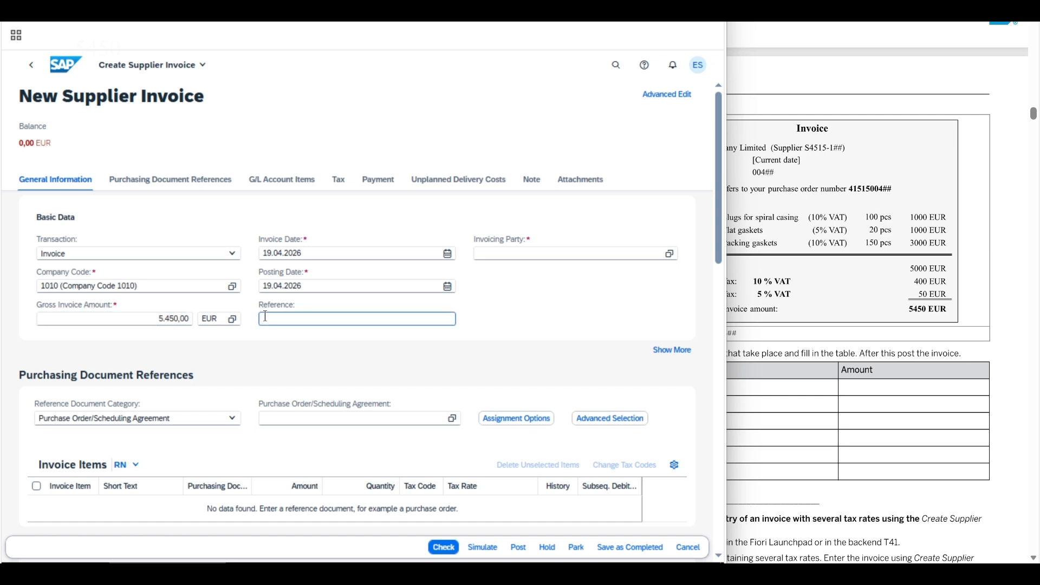
text(00402)
Step: Assign the group 02 purchase order as the invoice's reference document and close the message list
click(289, 415)
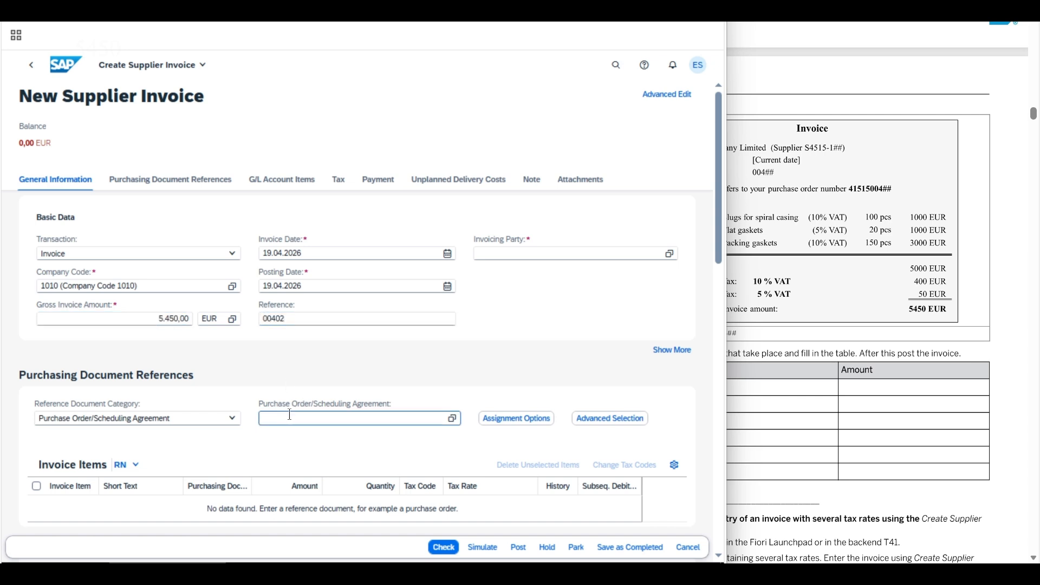
text(4151)
text(500402)
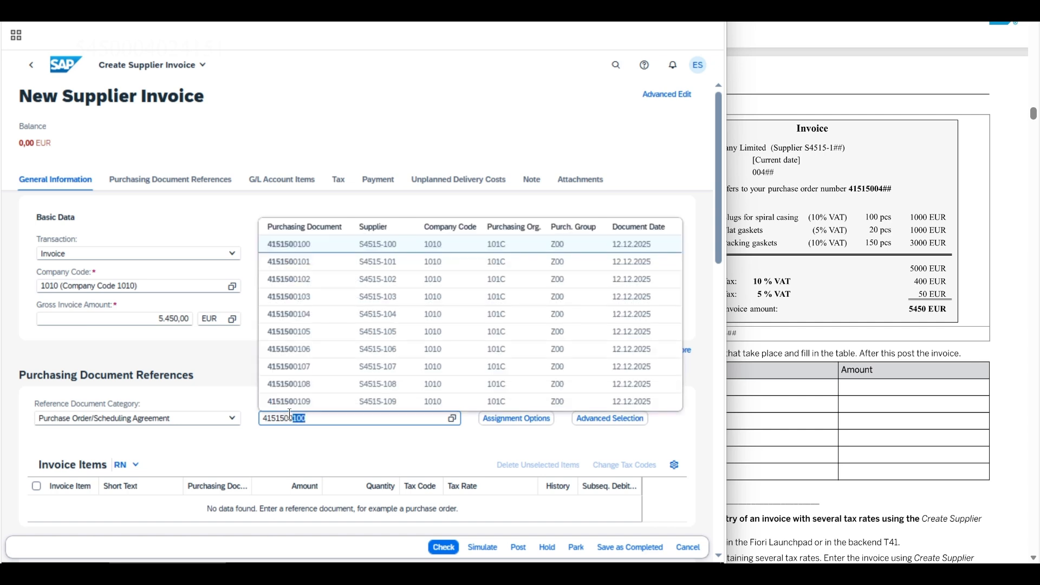
key(Return)
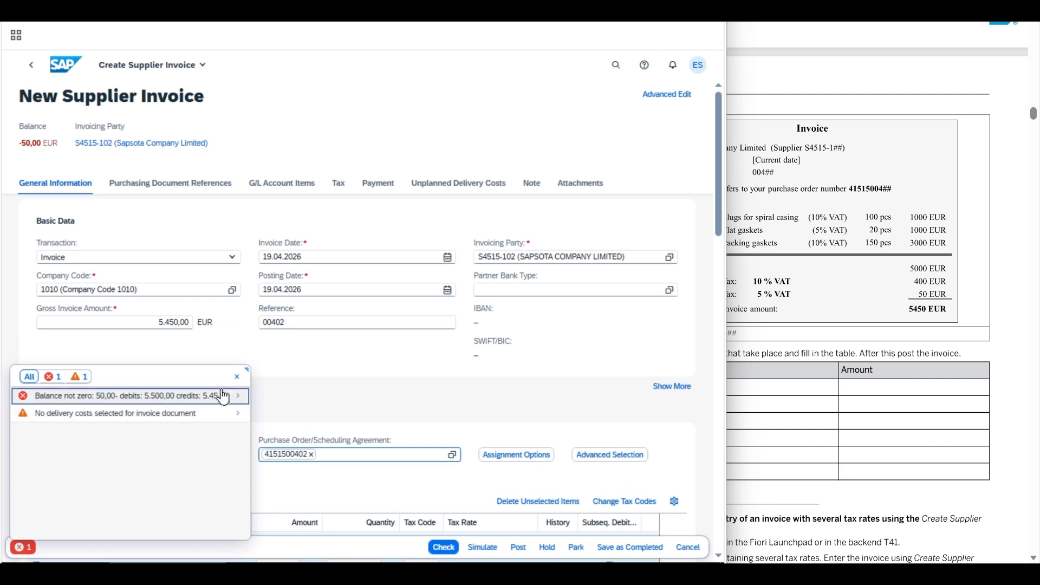
click(237, 377)
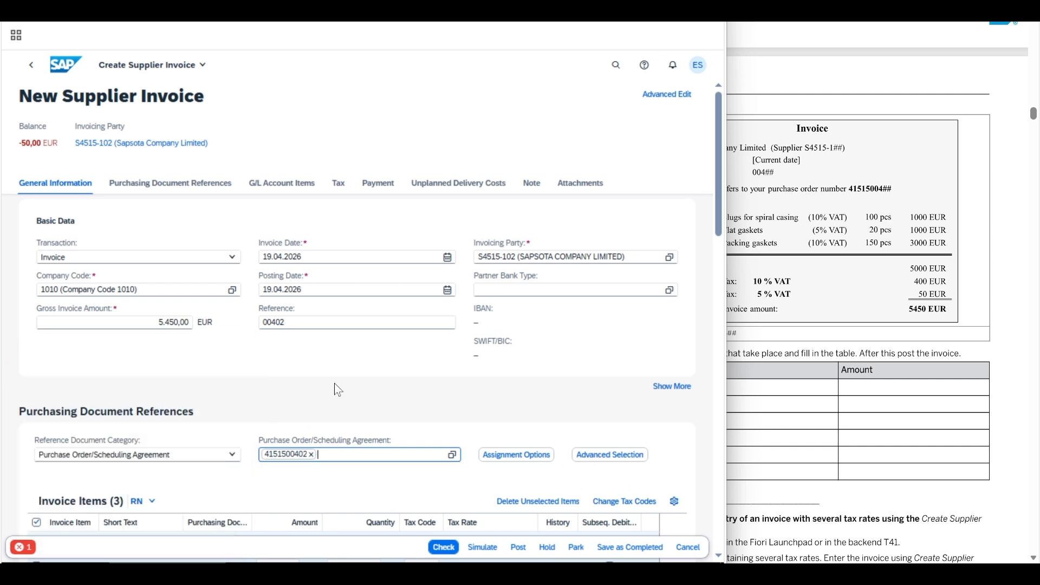
Step: Compare the invoice items with the exercise invoice and set the Flat gasket item's tax code to 5I, 5% Input Tax (Training)
click(180, 186)
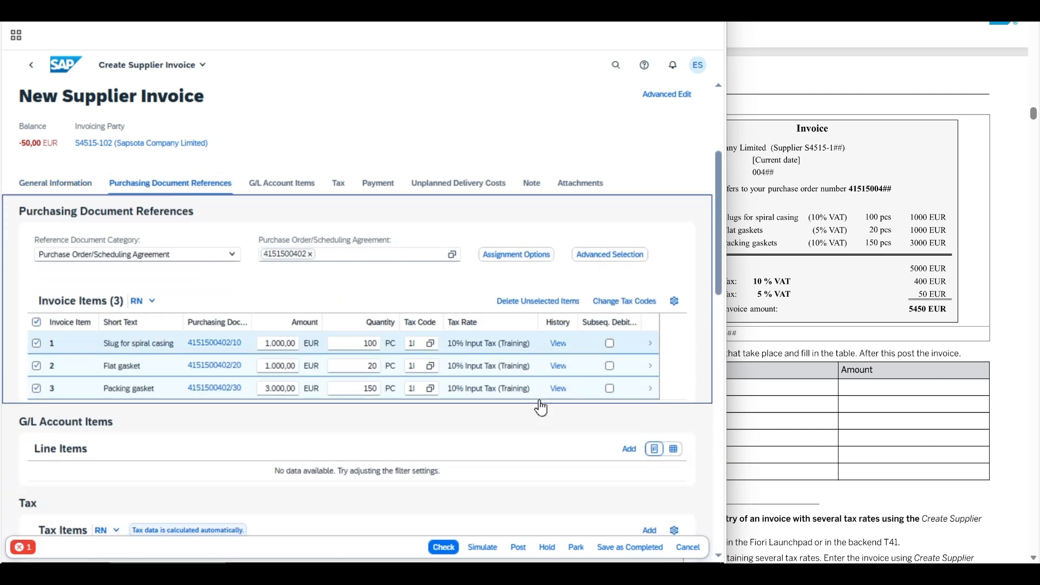
click(494, 429)
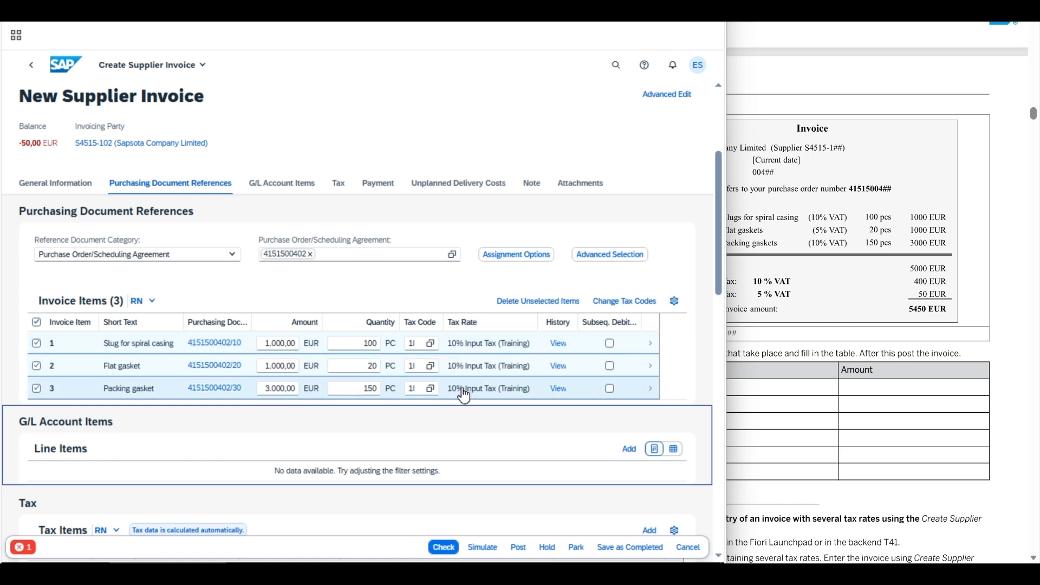
click(827, 293)
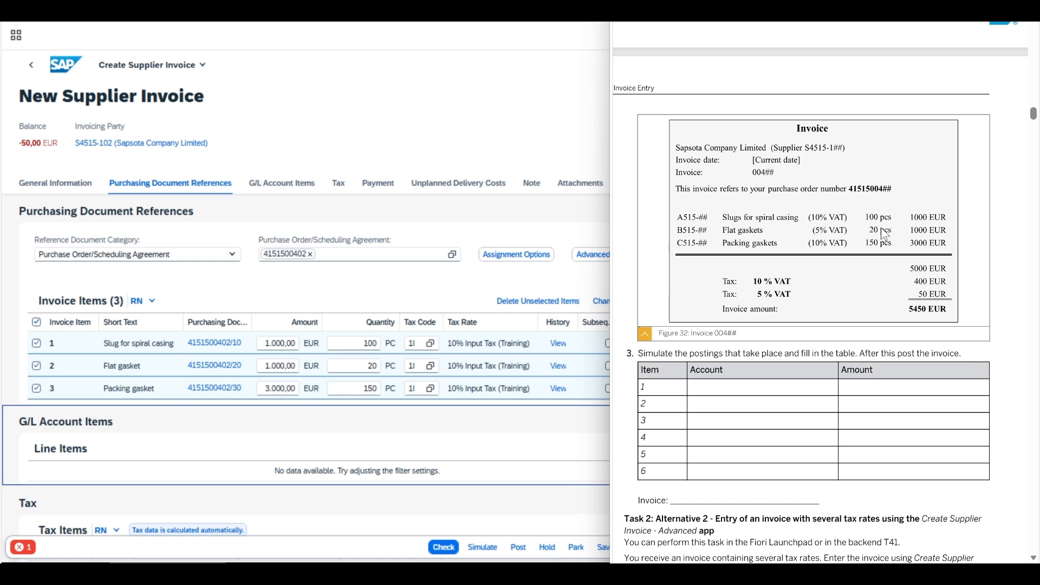
click(486, 411)
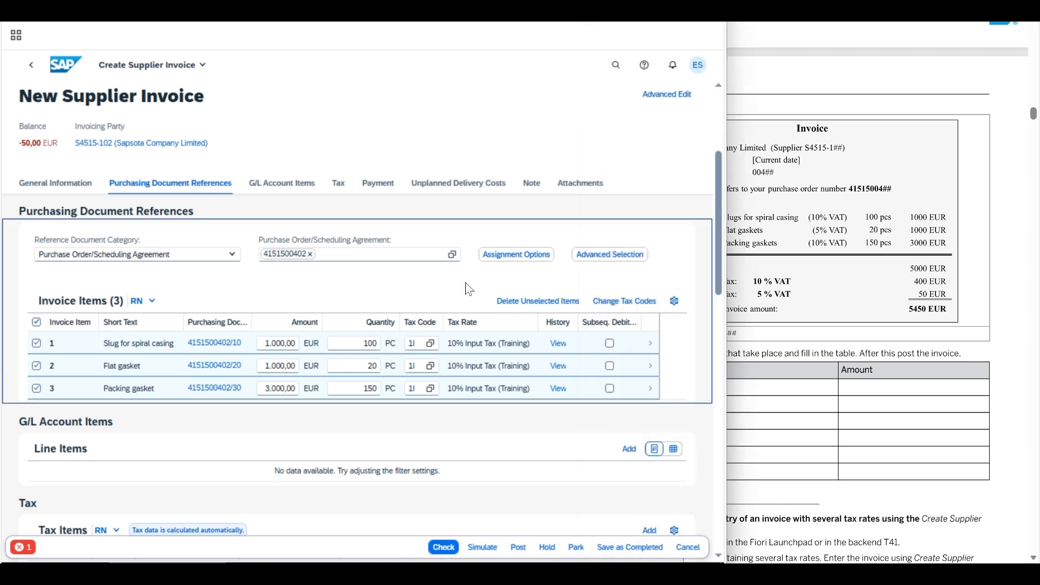
click(431, 367)
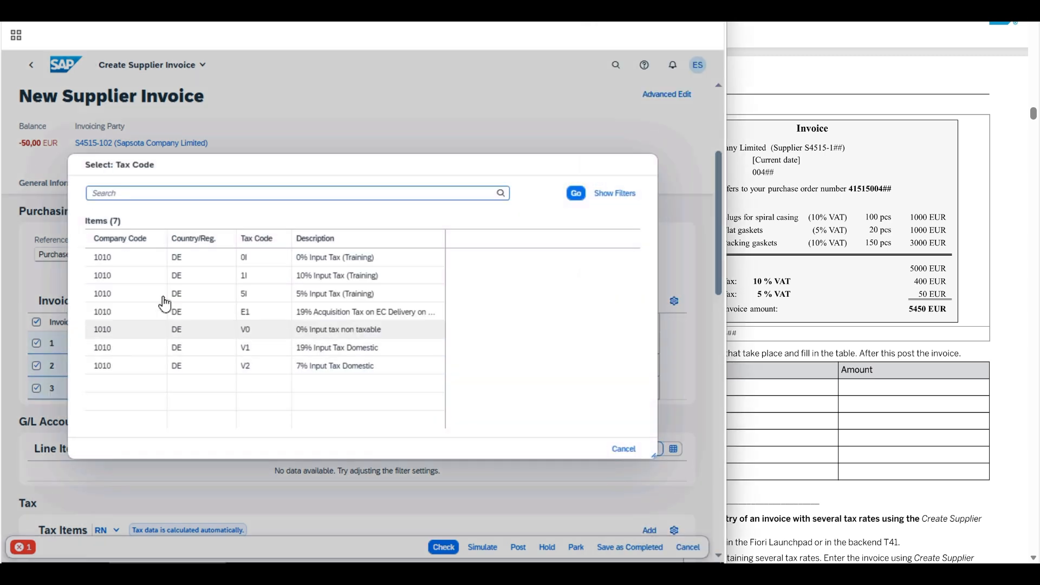
click(319, 301)
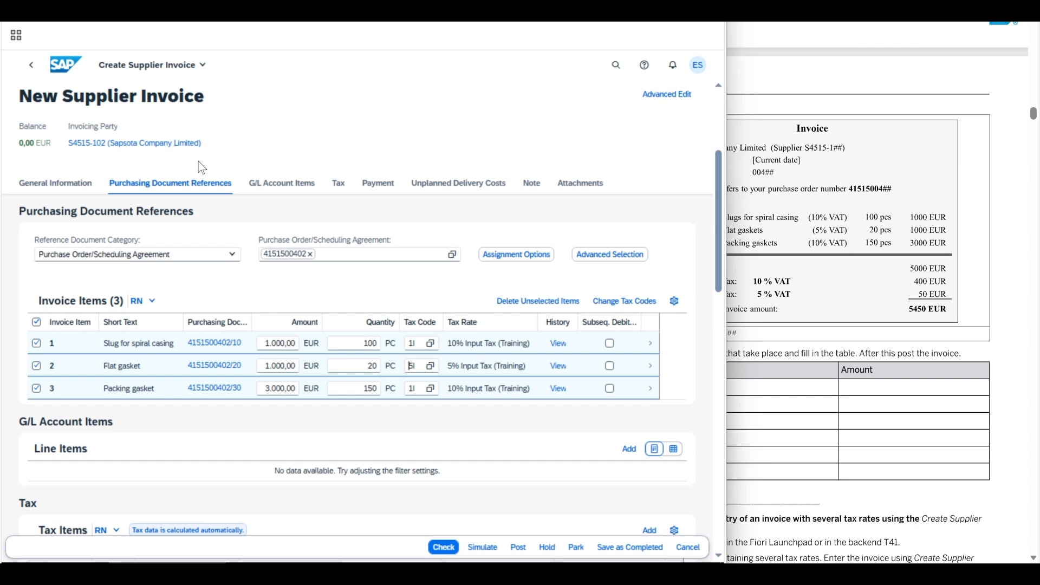
Step: Check the invoice's tax items against the exercise invoice and read the instruction on simulating and posting
click(340, 190)
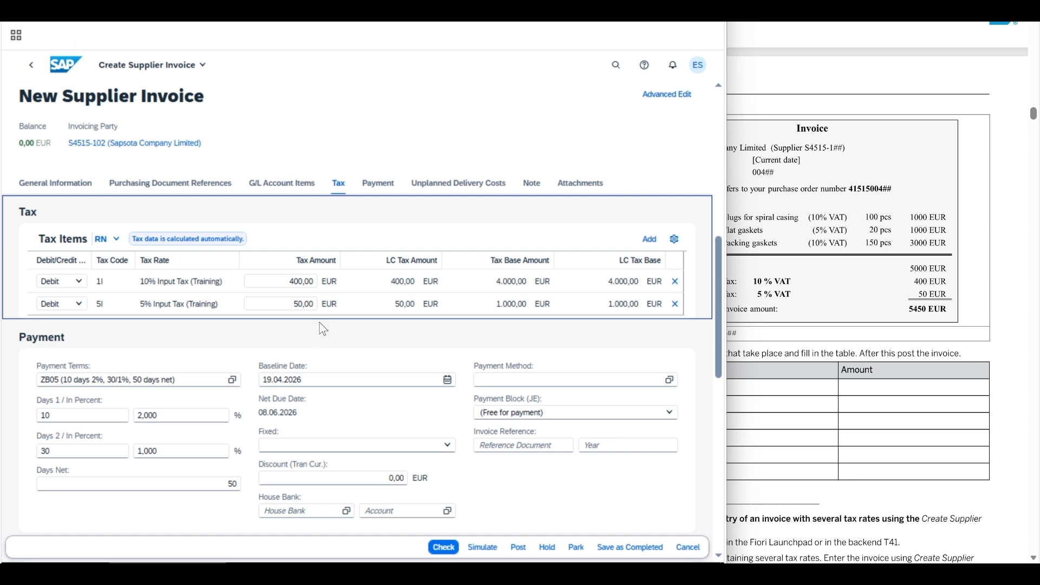
click(781, 349)
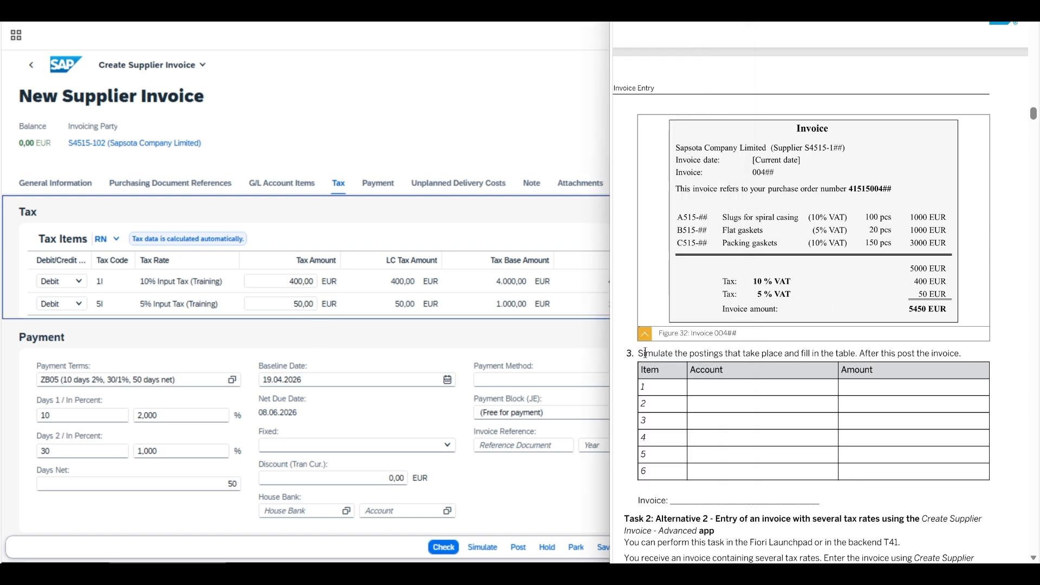
drag(644, 353, 1007, 351)
click(433, 109)
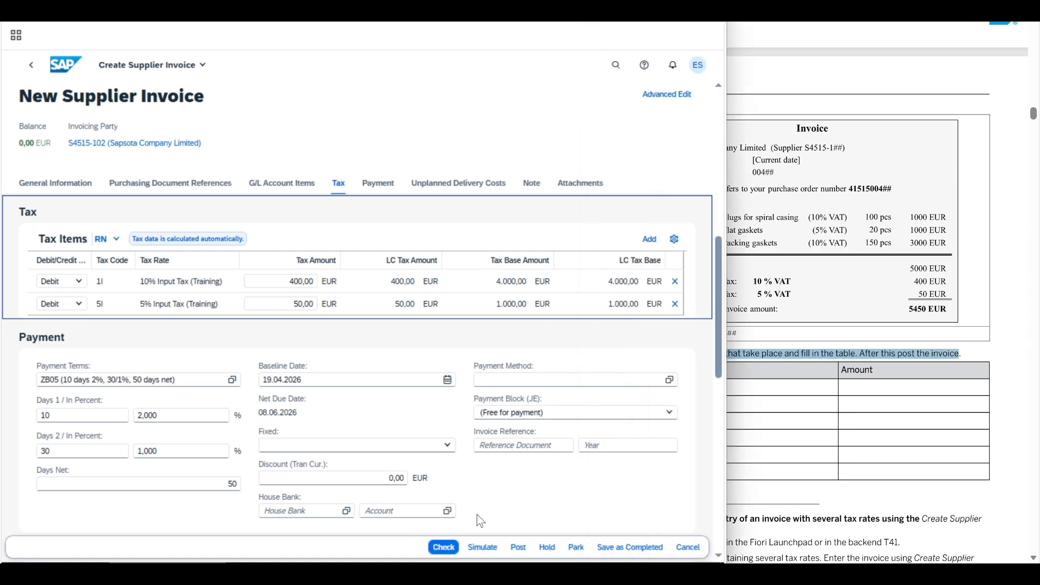
Step: Simulate the supplier invoice and review the vendor, goods received and input tax line items with their tax codes
click(481, 547)
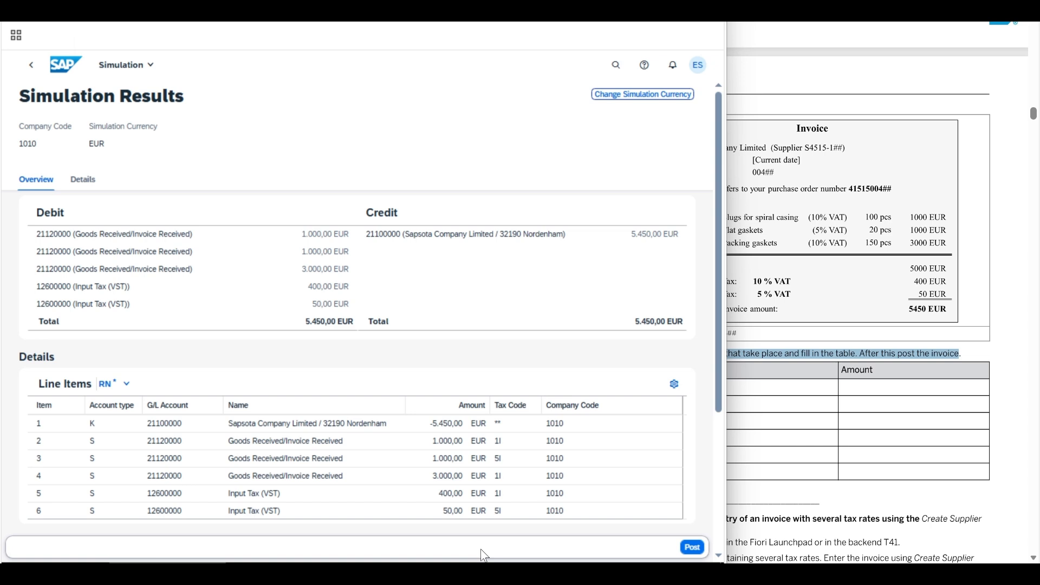
click(384, 422)
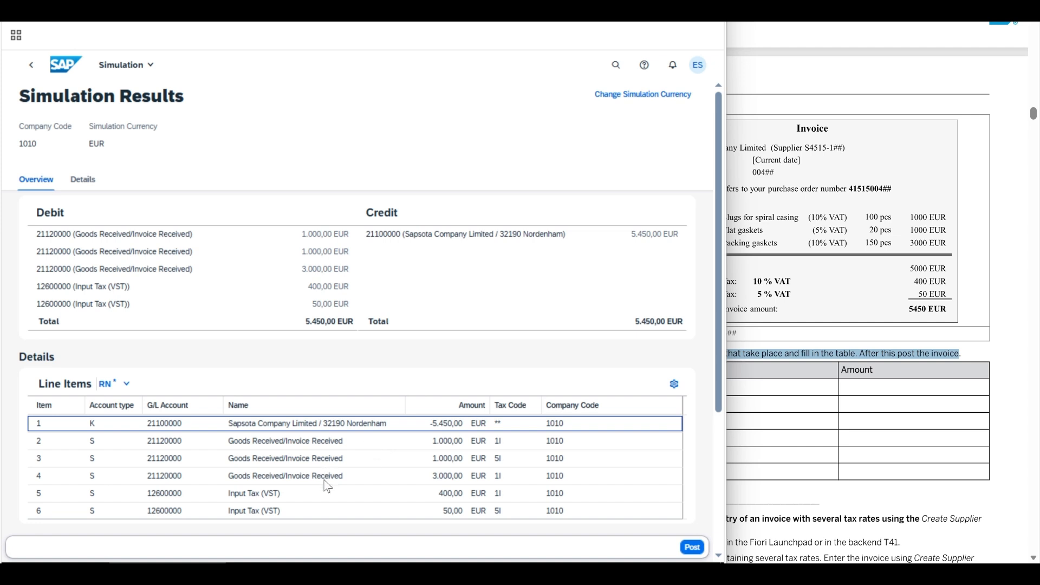
click(248, 495)
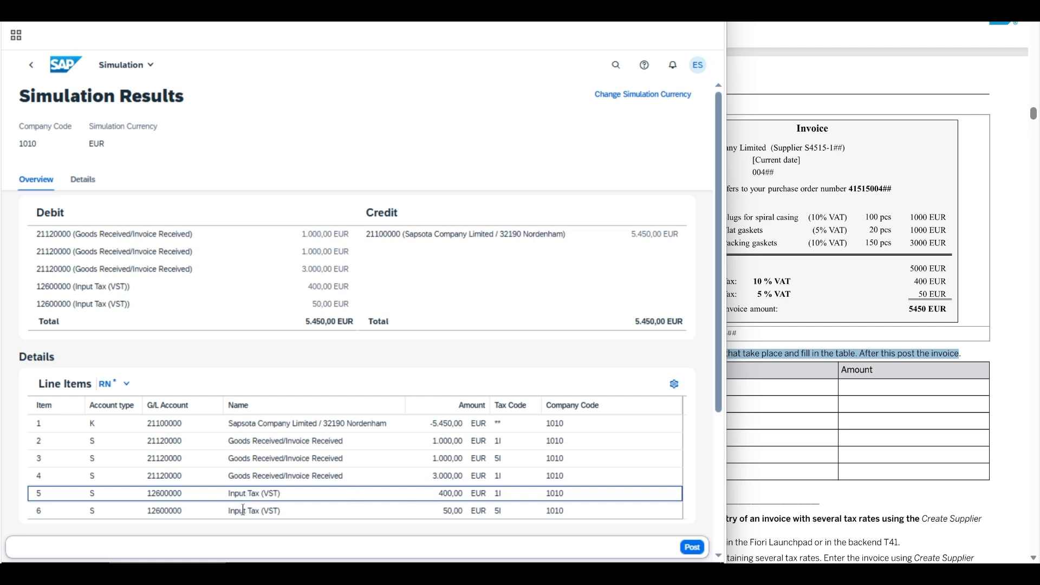
click(243, 510)
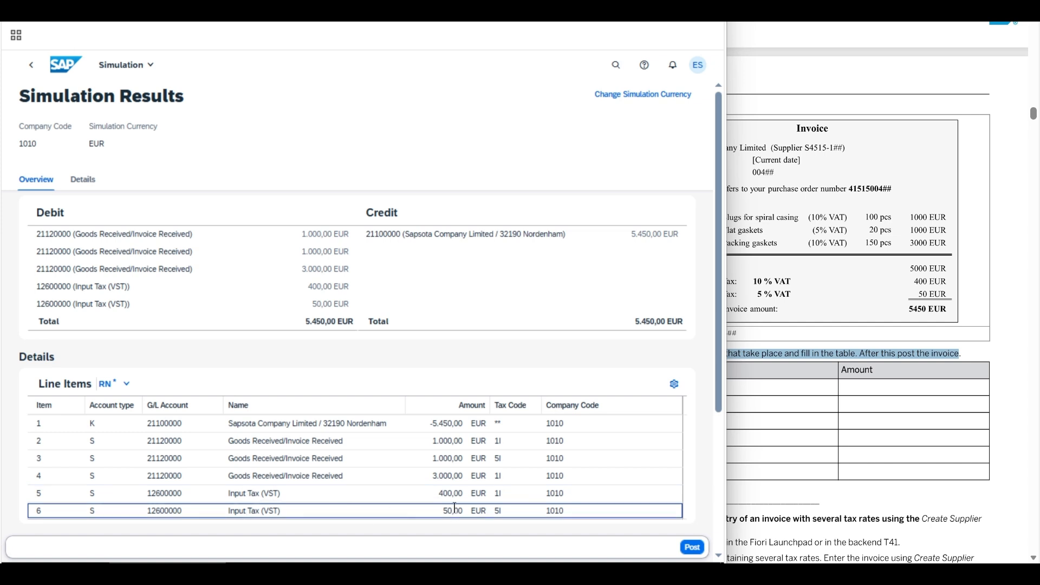
click(301, 458)
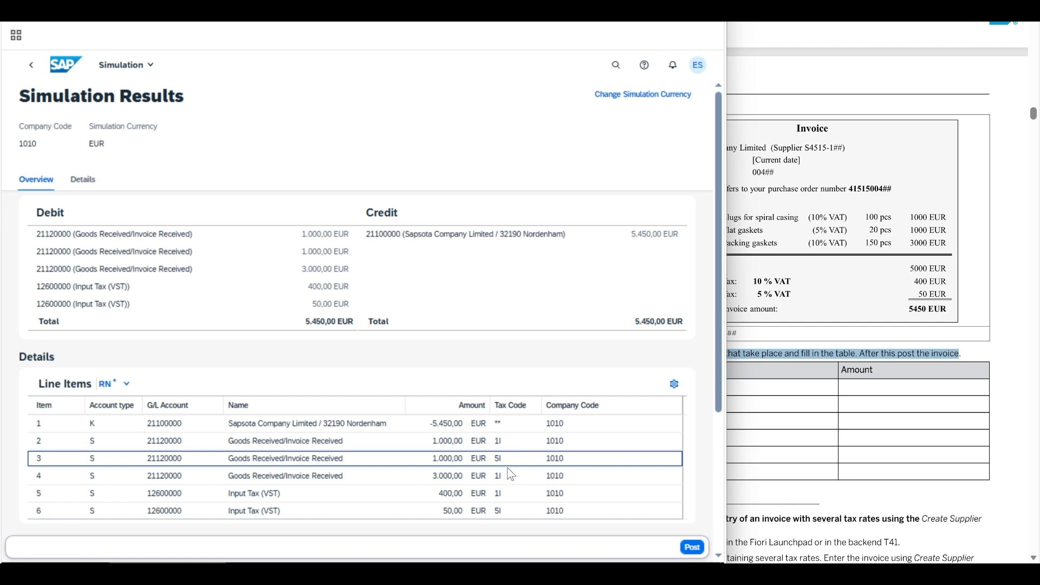
click(510, 513)
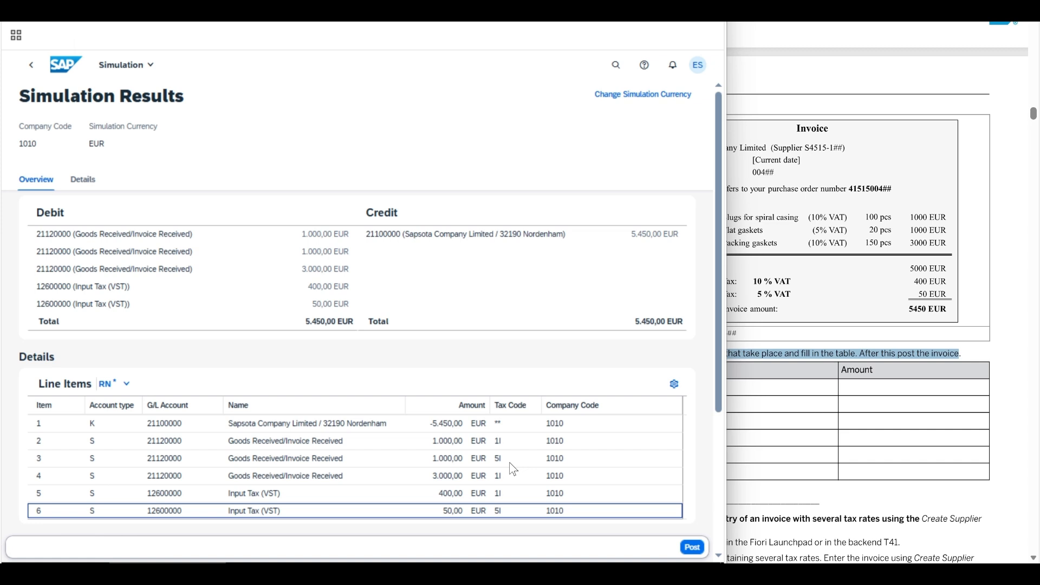
Step: Post the simulated supplier invoice and decline creating another one
click(528, 356)
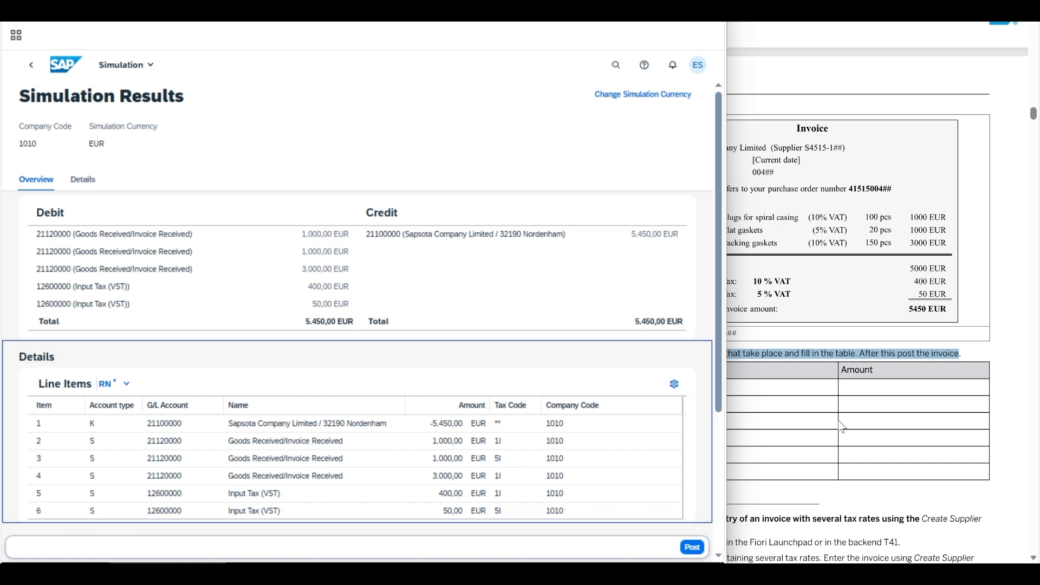
click(693, 548)
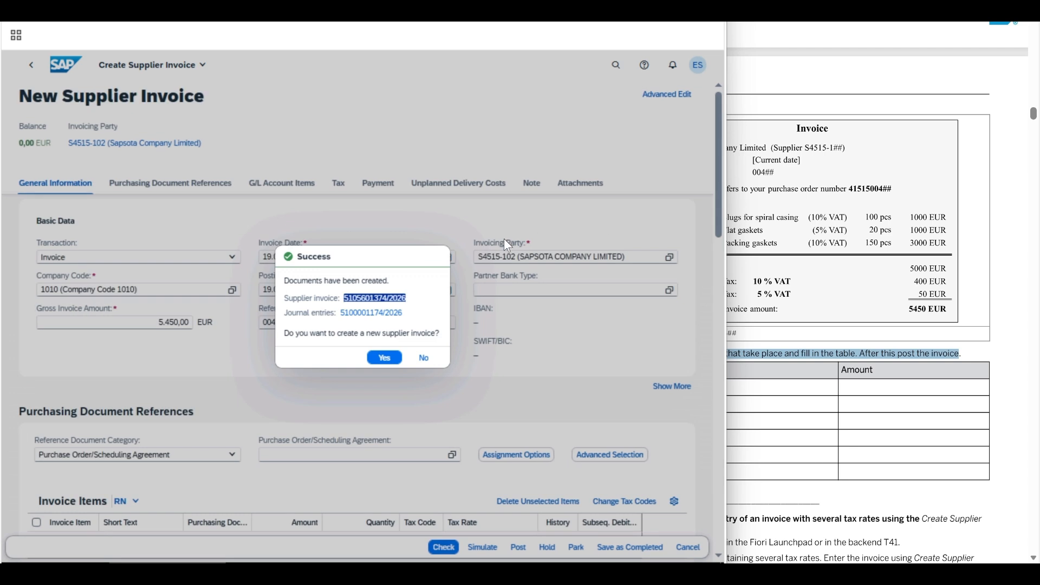
click(423, 358)
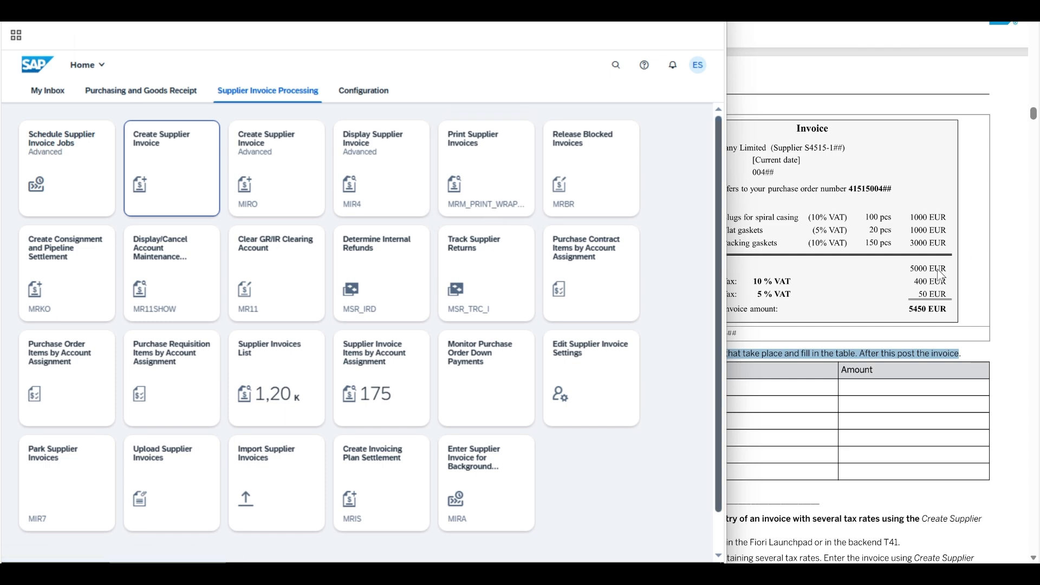
Step: Read Task 2 in the exercise document on entering an invoice with several tax rates, including the 104## invoice
scroll(696, 427, down, 4)
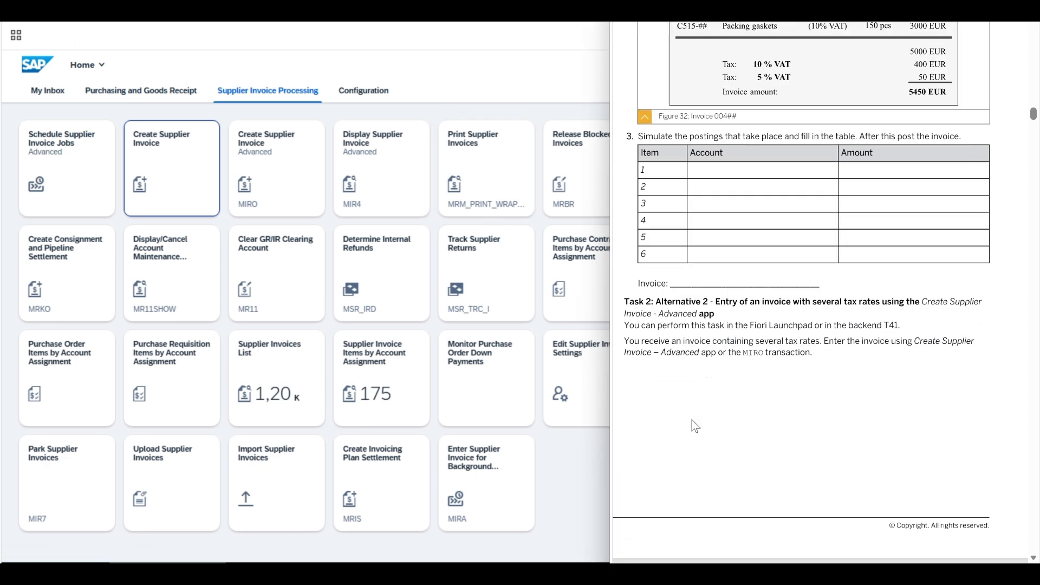
scroll(696, 427, down, 3)
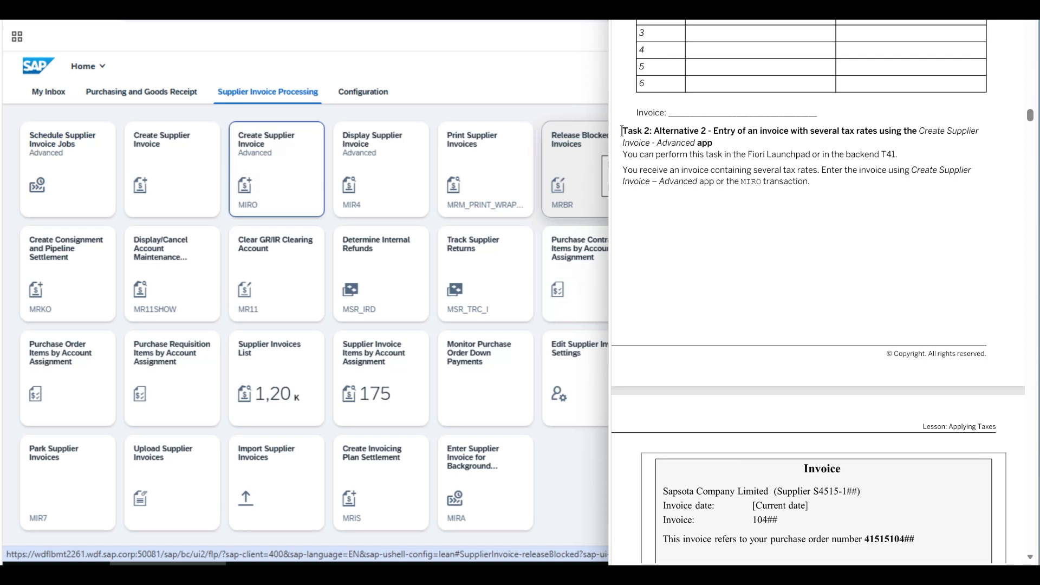
drag(622, 131, 720, 149)
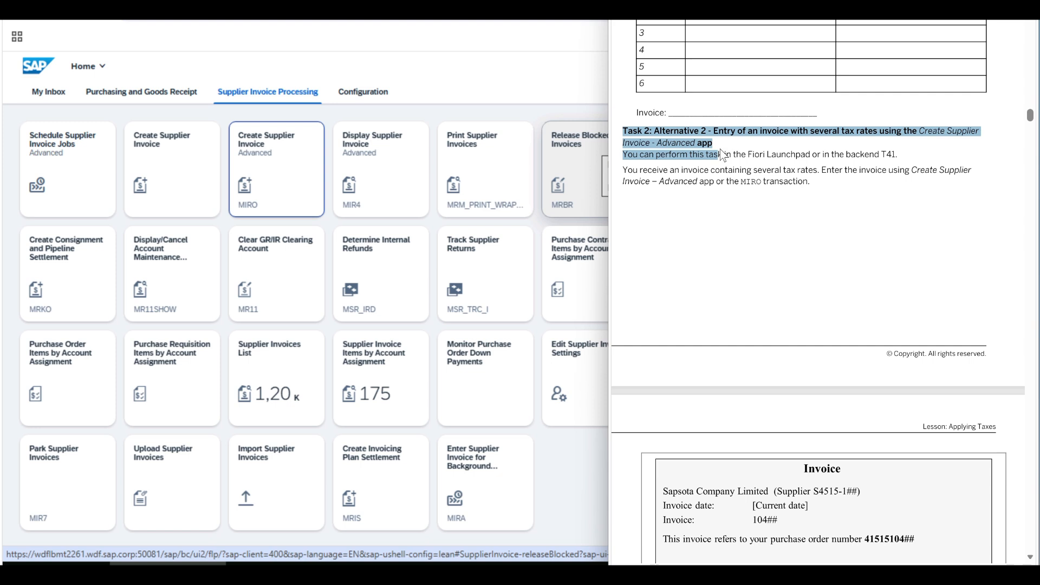
drag(623, 171, 809, 182)
click(759, 272)
scroll(759, 272, down, 7)
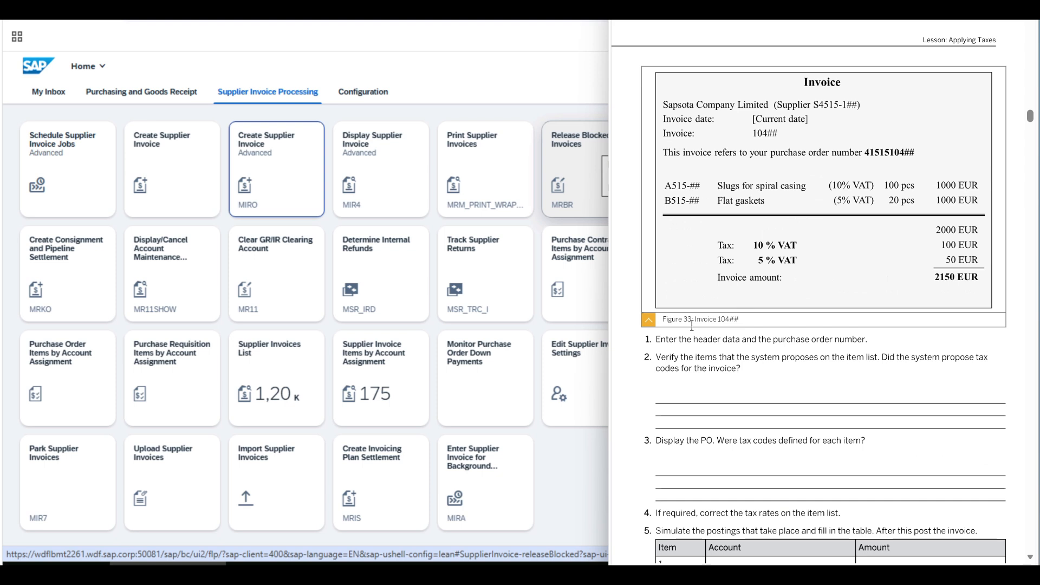
Step: Start a Create Supplier Invoice Advanced (MIRO) entry with invoice date 19.04.2026, amount 2150 and reference 10402
click(289, 186)
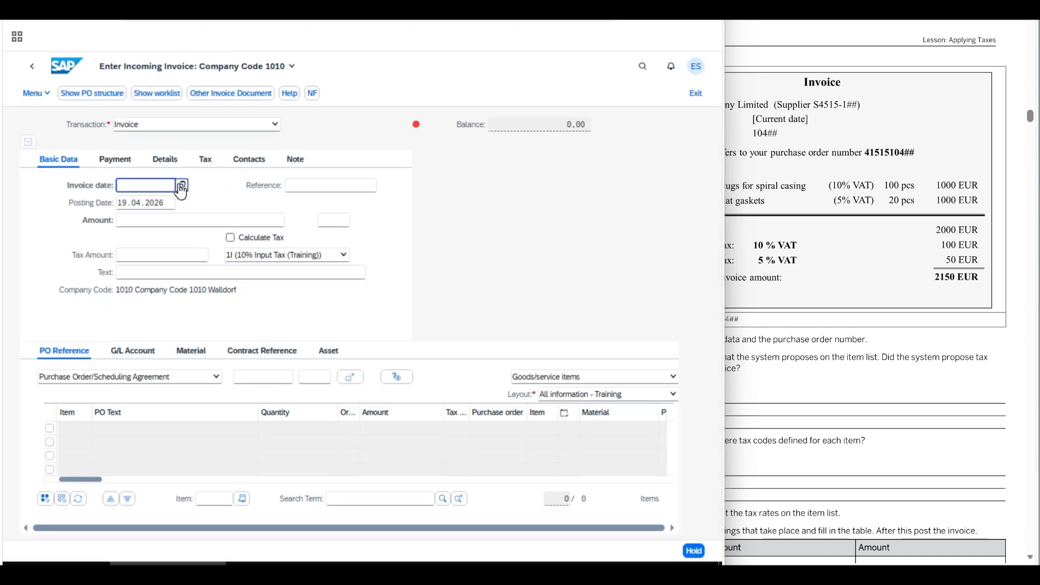
click(181, 186)
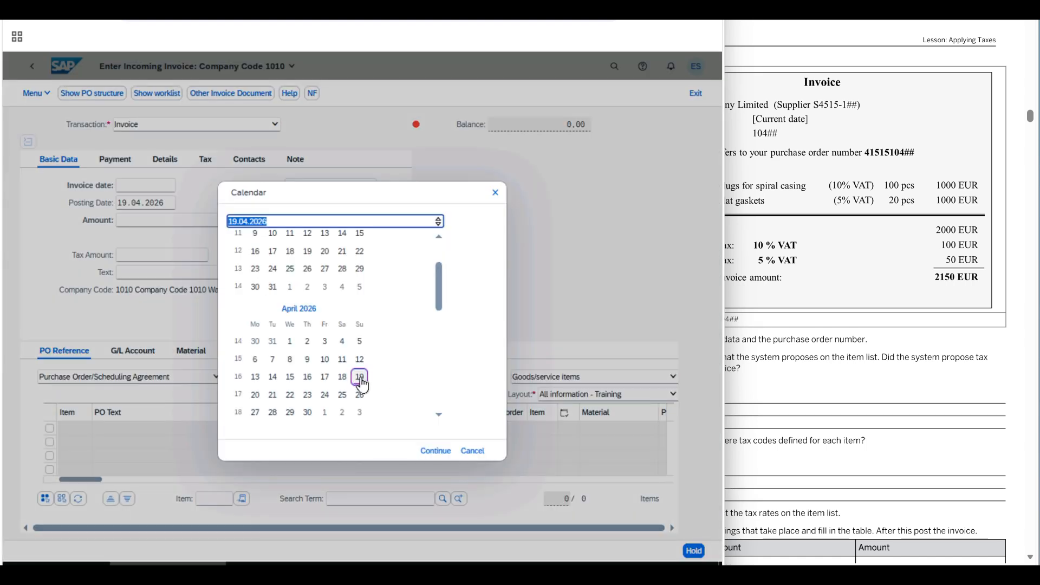
key(Return)
click(185, 222)
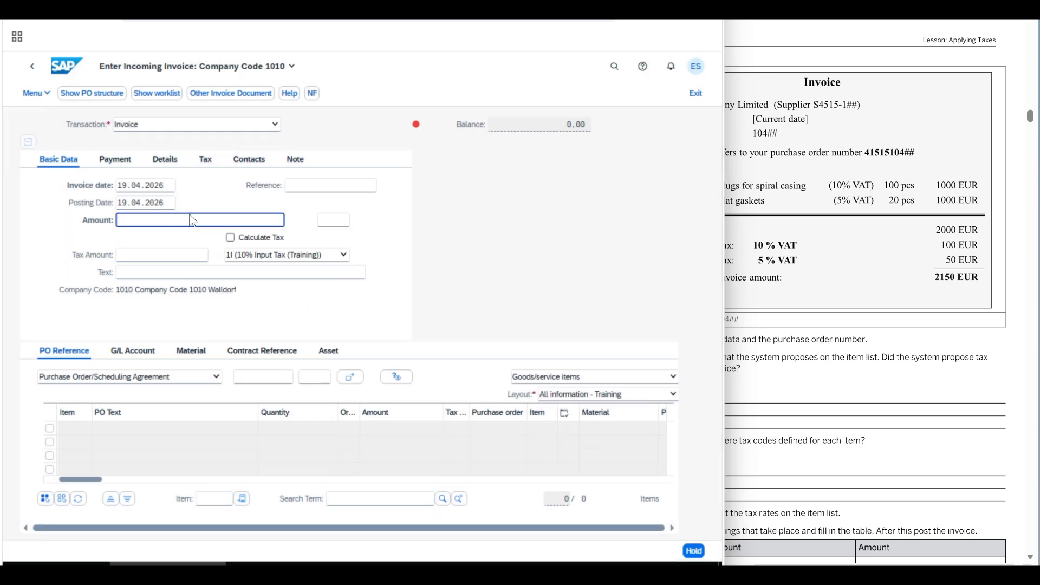
text(2150)
click(288, 187)
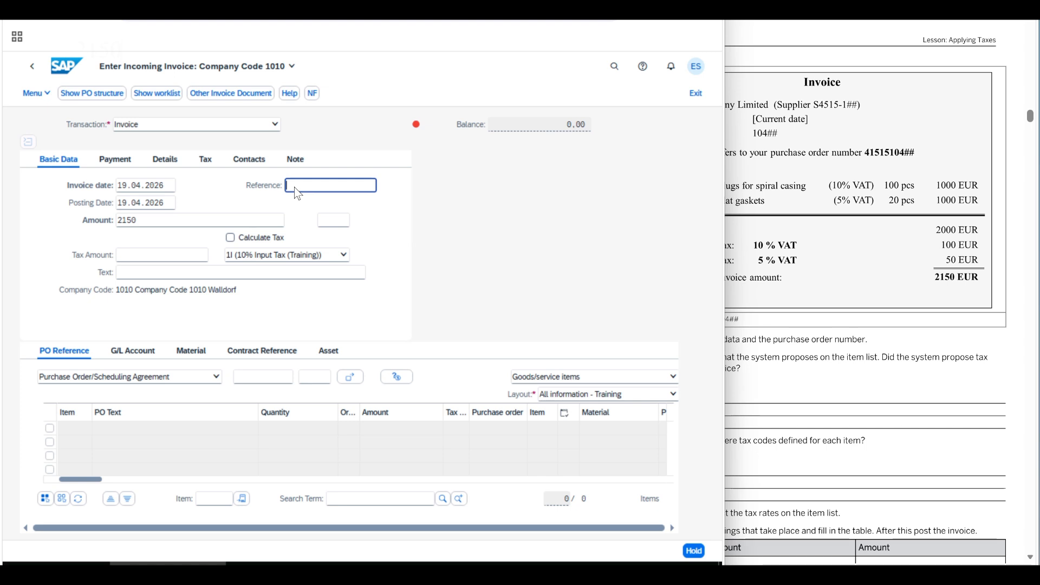
text(10402)
Step: Assign the group 02 purchase order from Task 2 to the invoice, then narrow the PO Text column and widen the Tax Code column
click(283, 382)
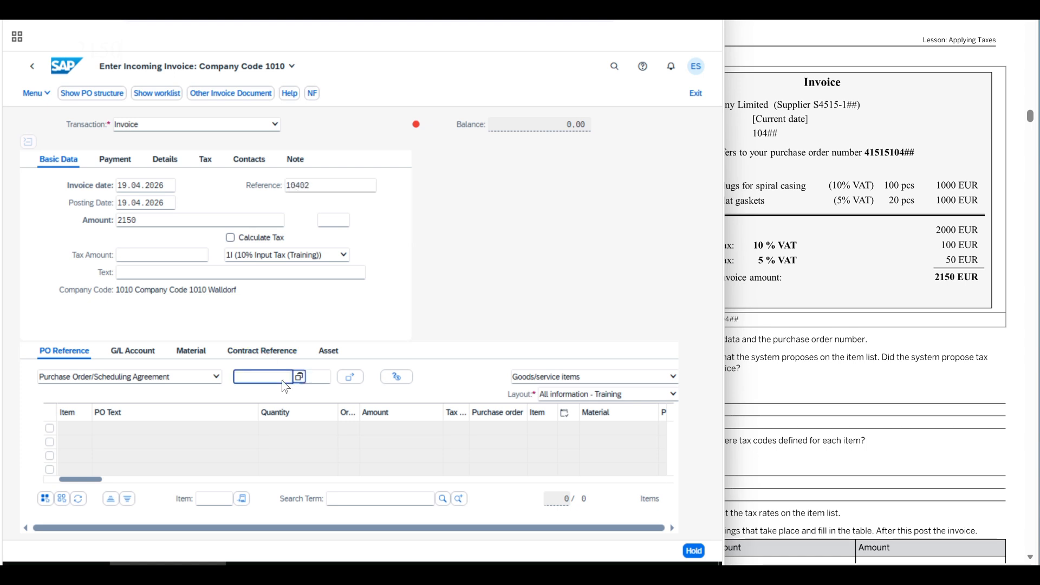
text(4151510402)
key(Return)
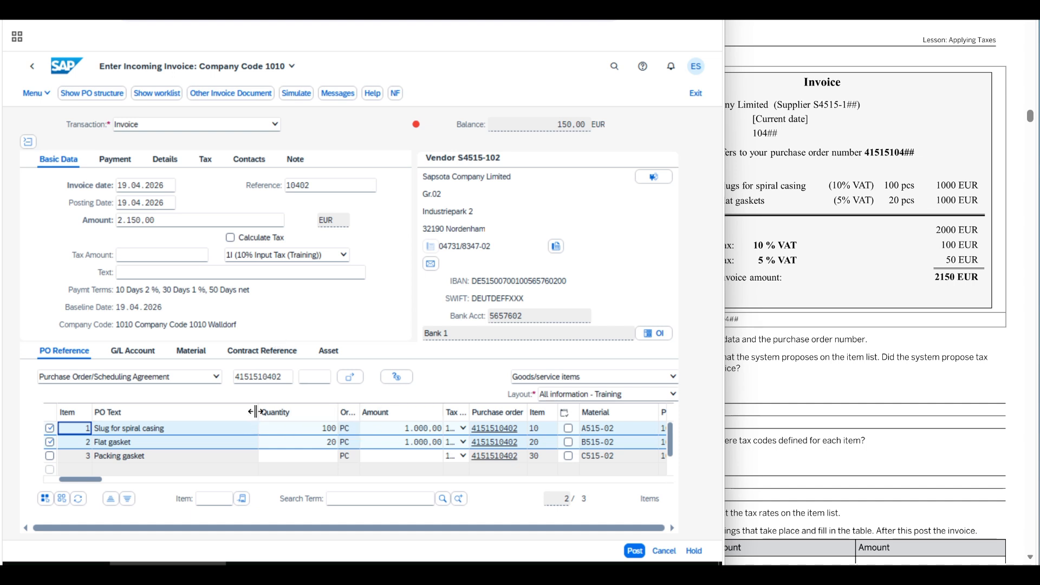
drag(258, 413, 209, 412)
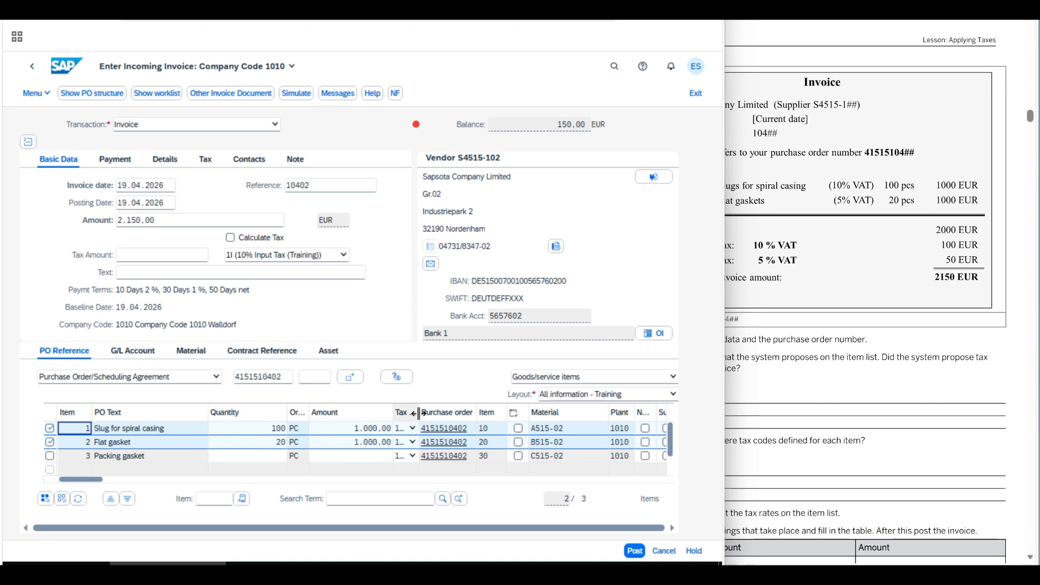
drag(418, 413, 457, 417)
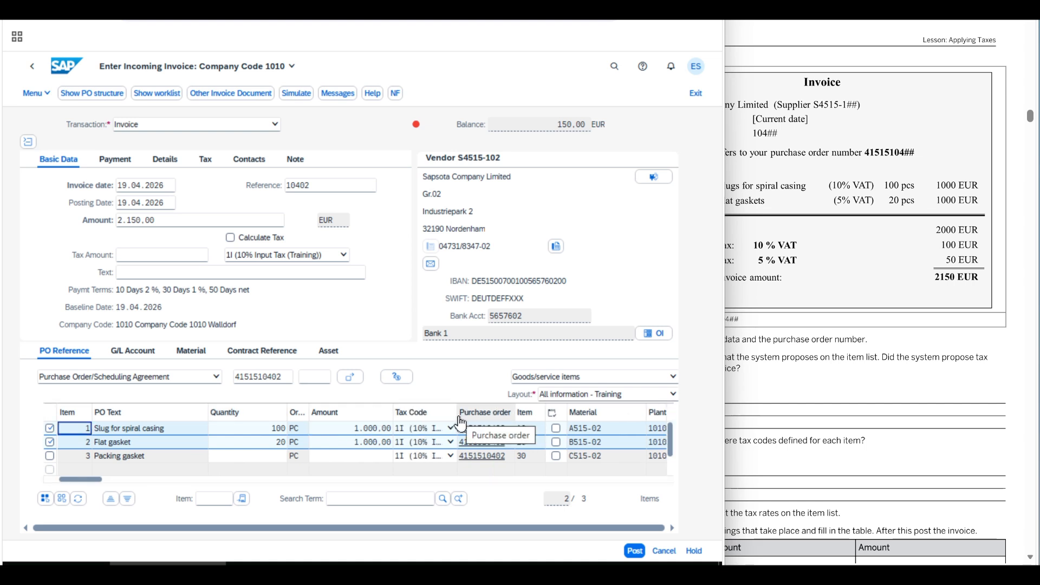
Step: Read exercise instructions 1 to 3 on entering header data, verifying the proposed items and checking the PO's tax codes
click(865, 416)
drag(657, 337, 869, 345)
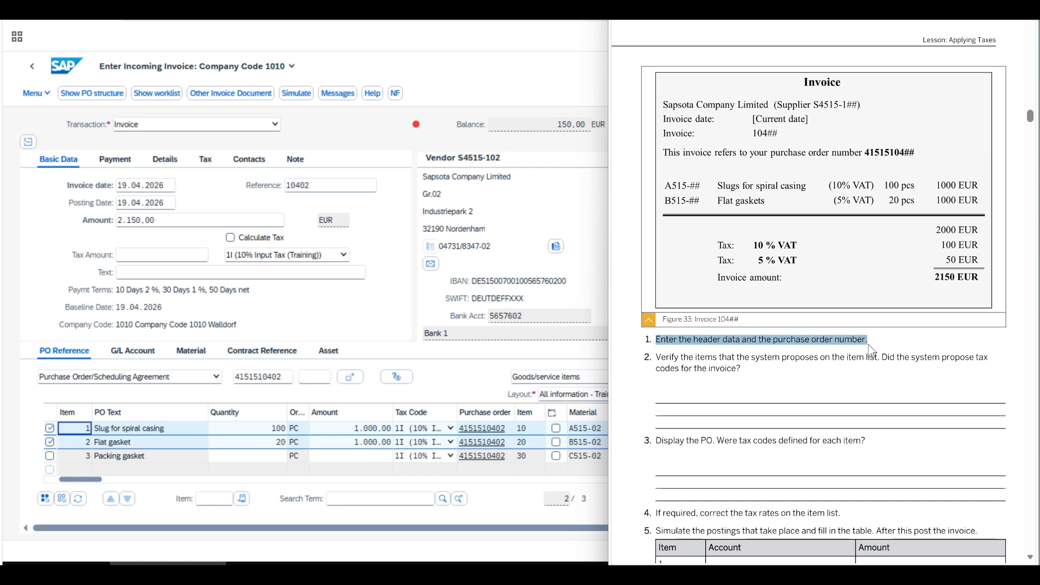
drag(657, 357, 759, 377)
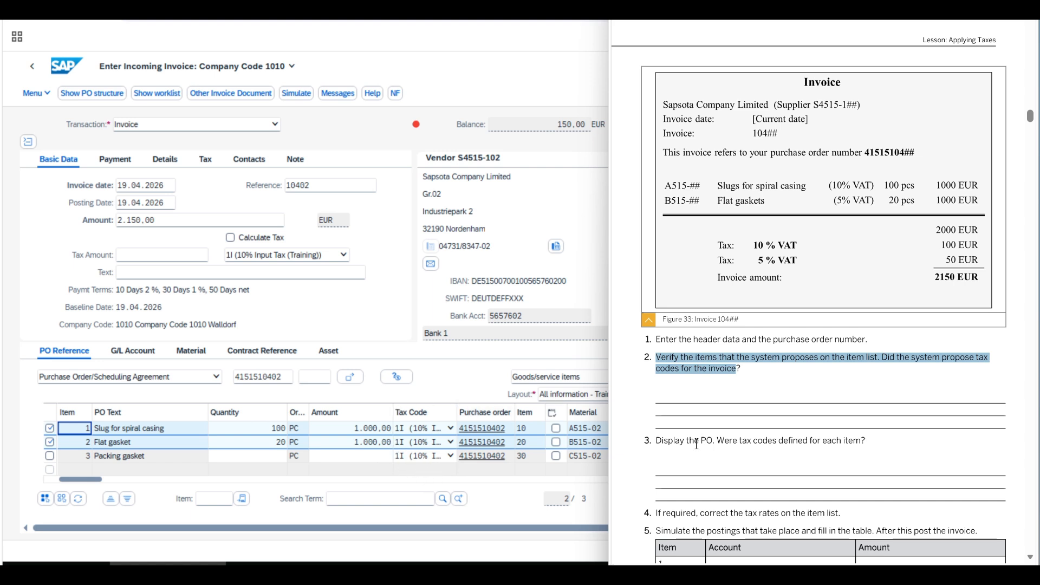
drag(657, 441, 861, 441)
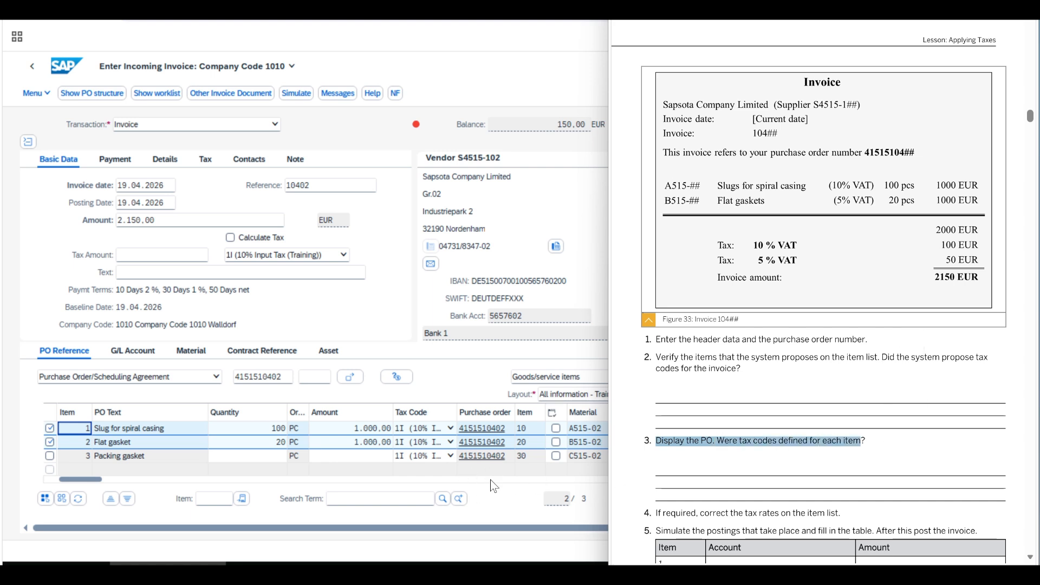
Step: Display the purchase order from the Slug for spiral casing item and check the invoice tax code of items 10, 20 and 30
click(486, 482)
click(479, 434)
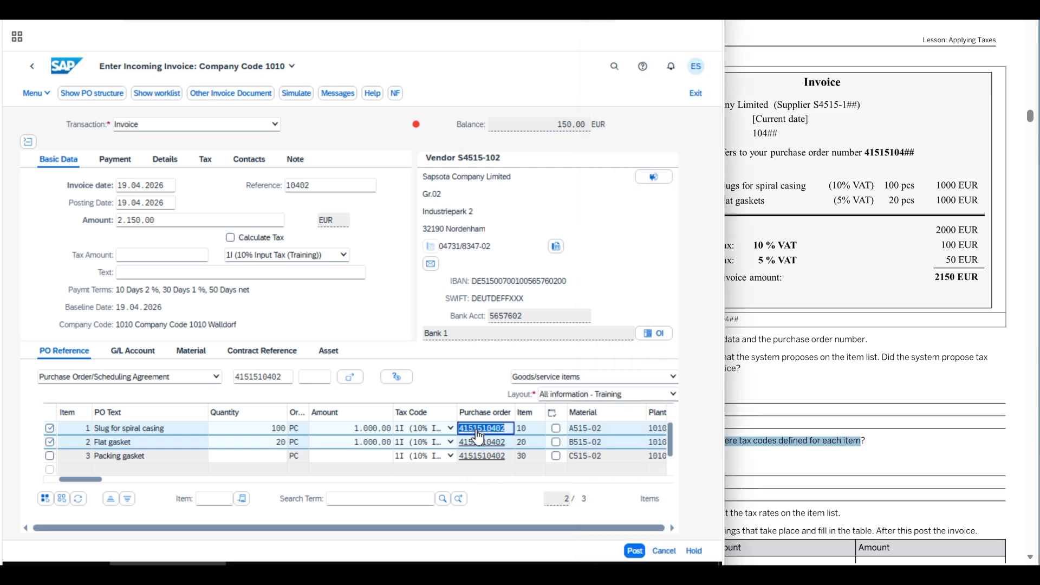
click(479, 435)
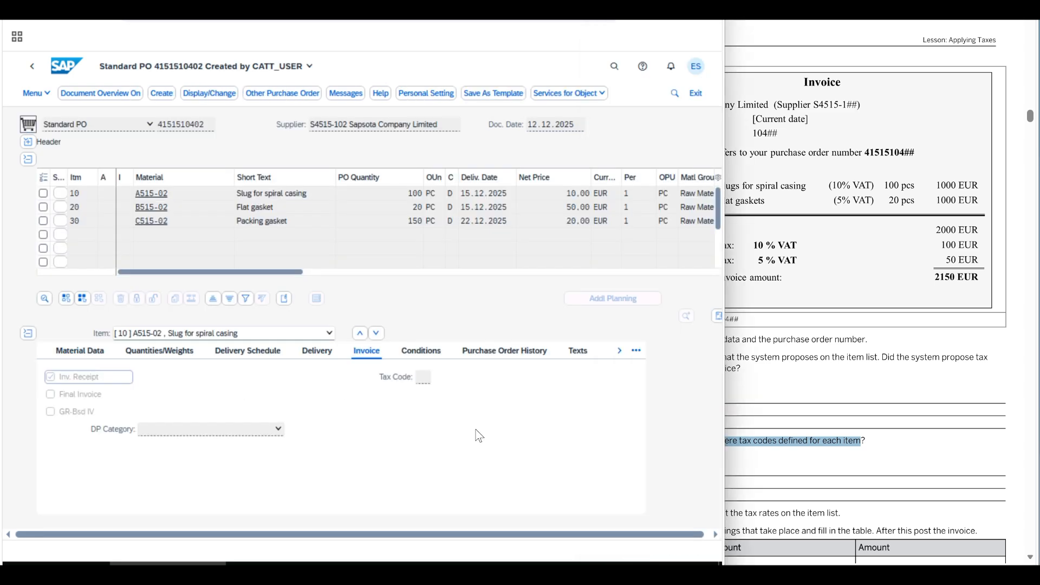
click(637, 351)
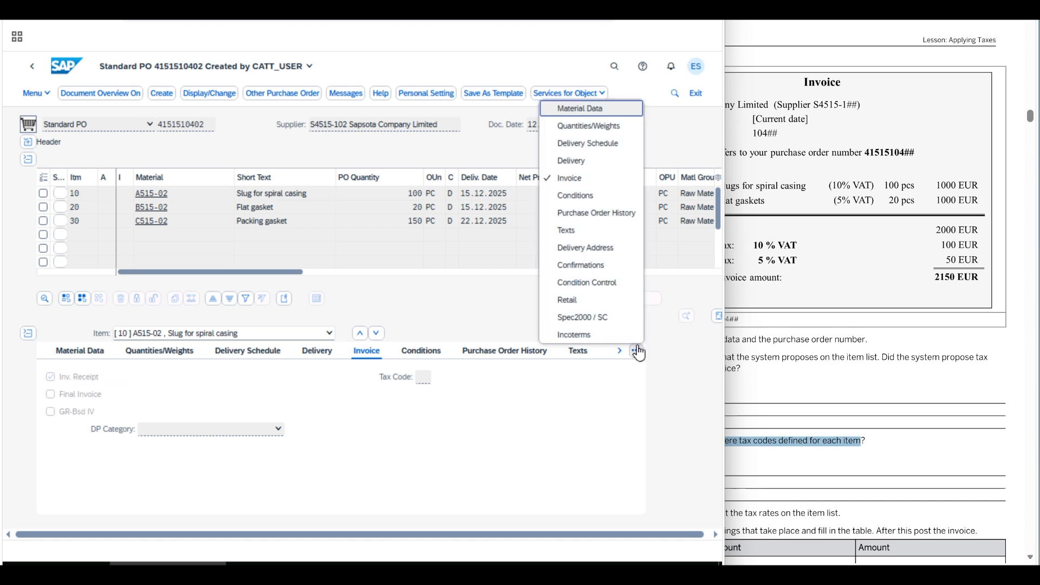
click(583, 180)
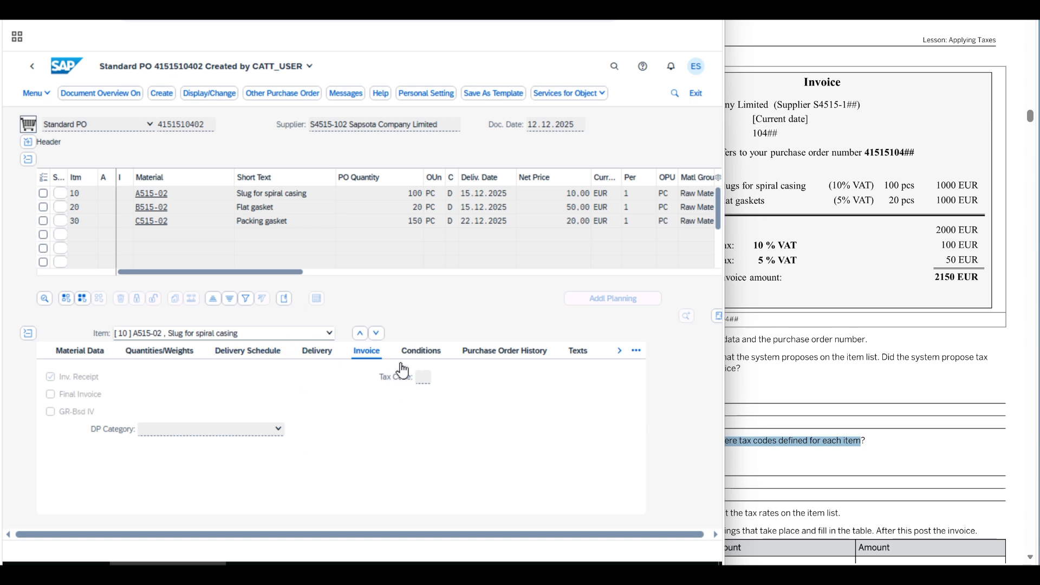
click(328, 333)
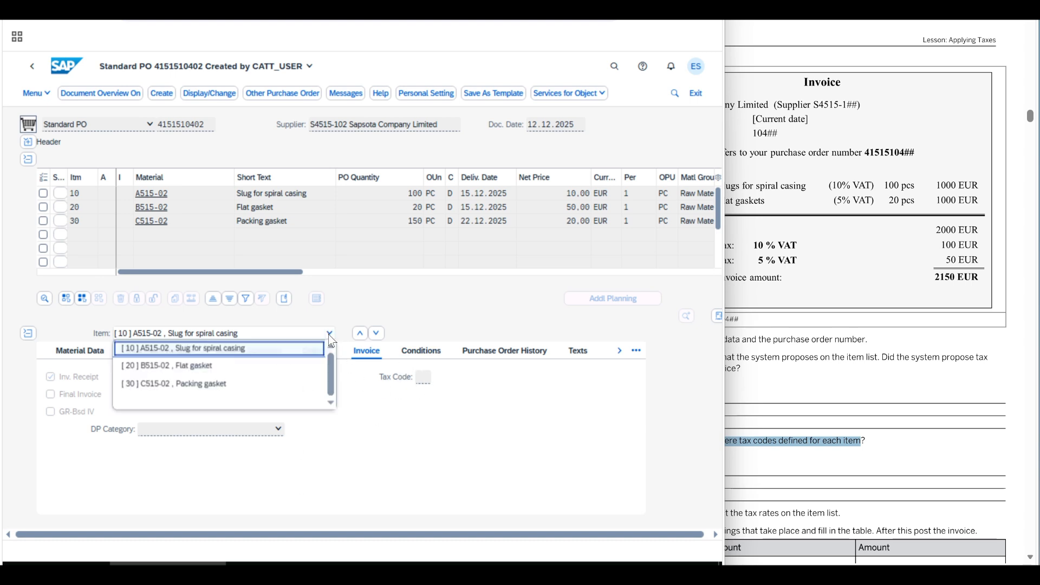
click(272, 368)
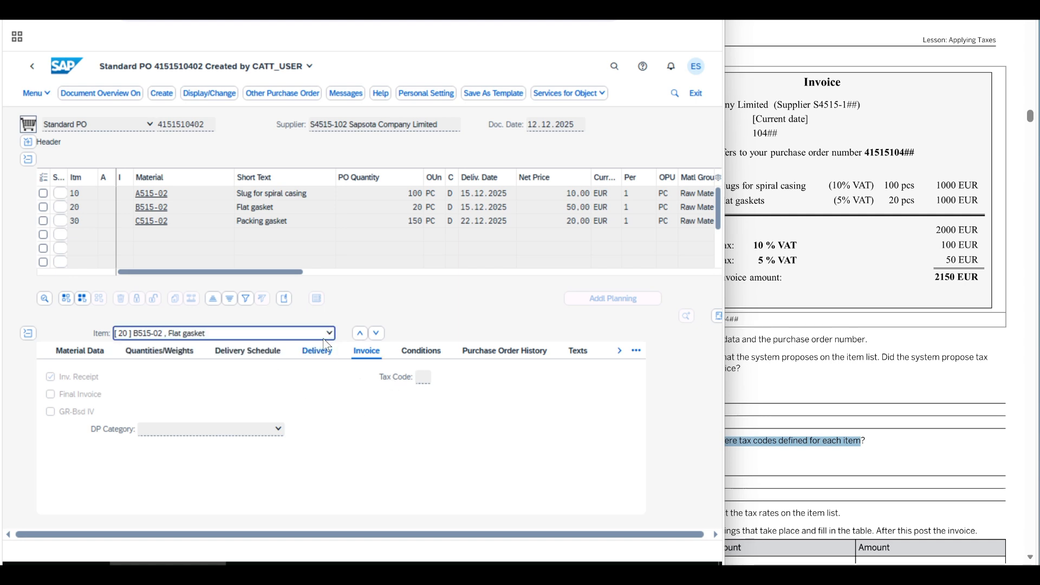
click(328, 334)
click(271, 381)
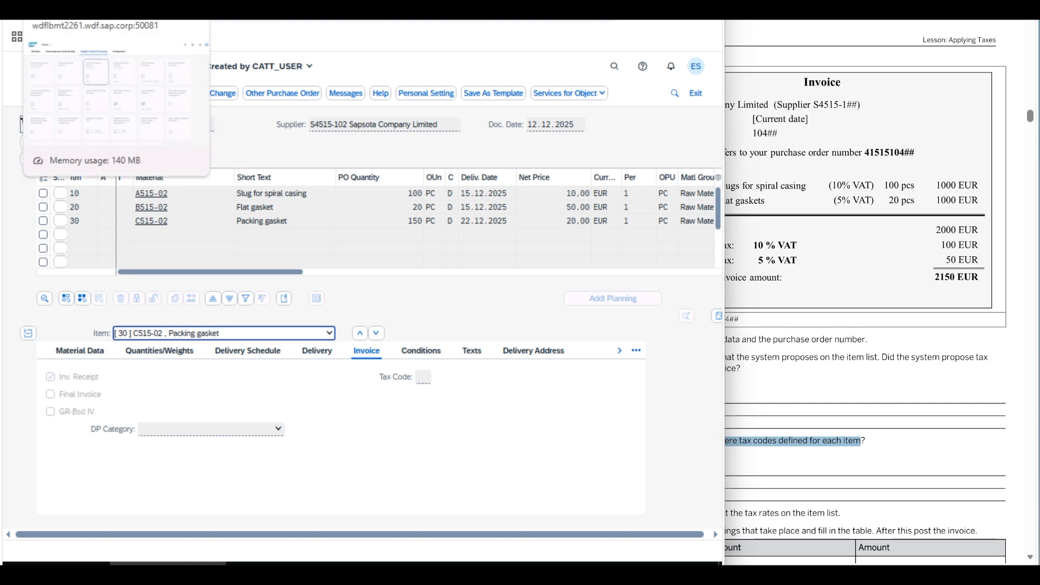
Step: Switch to the launchpad home page and read exercise instructions 4 and 5 on correcting tax rates, simulating and posting
click(108, 12)
click(784, 374)
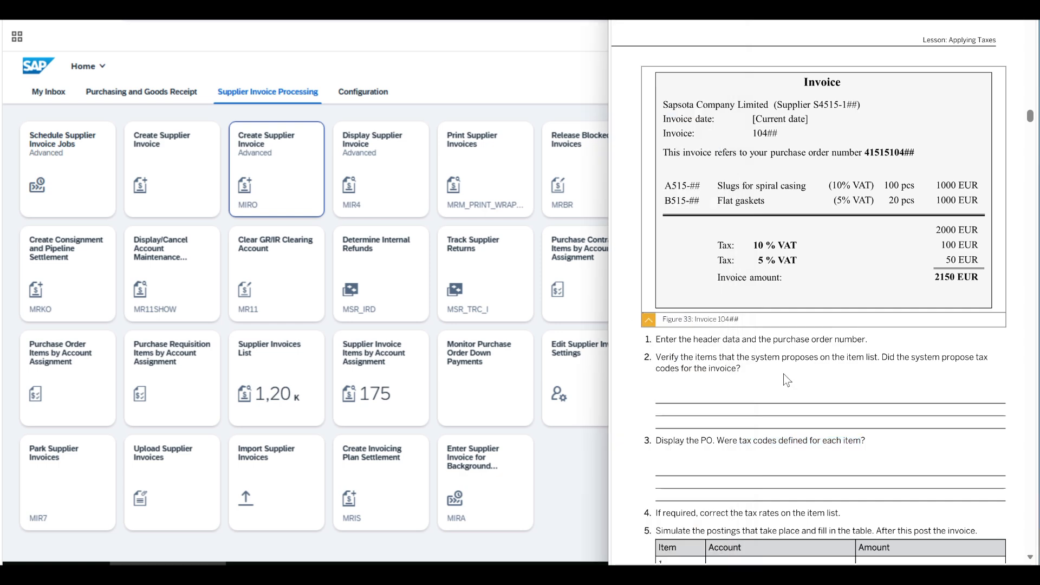
scroll(764, 413, down, 5)
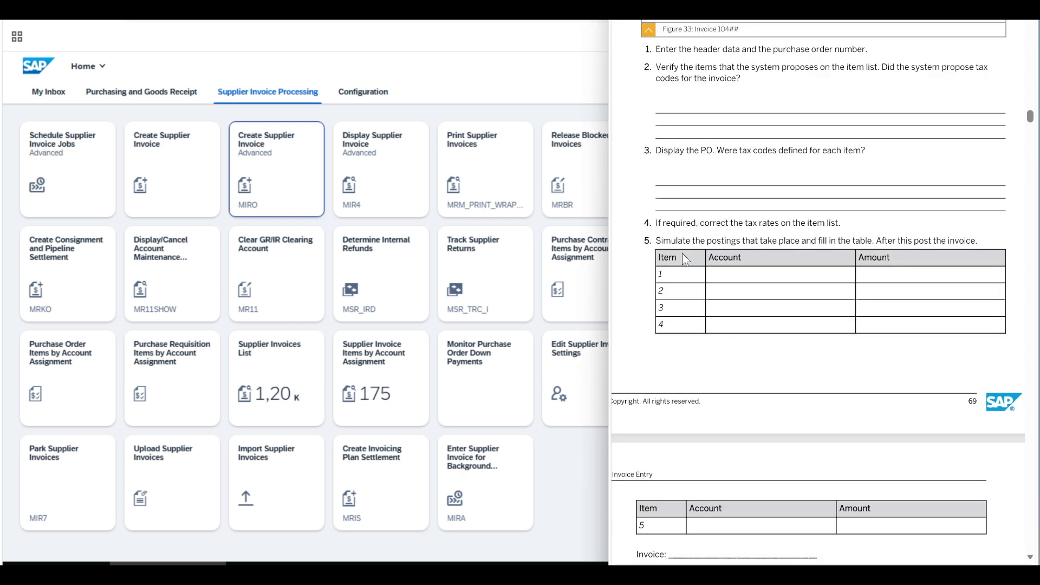
drag(656, 222, 852, 227)
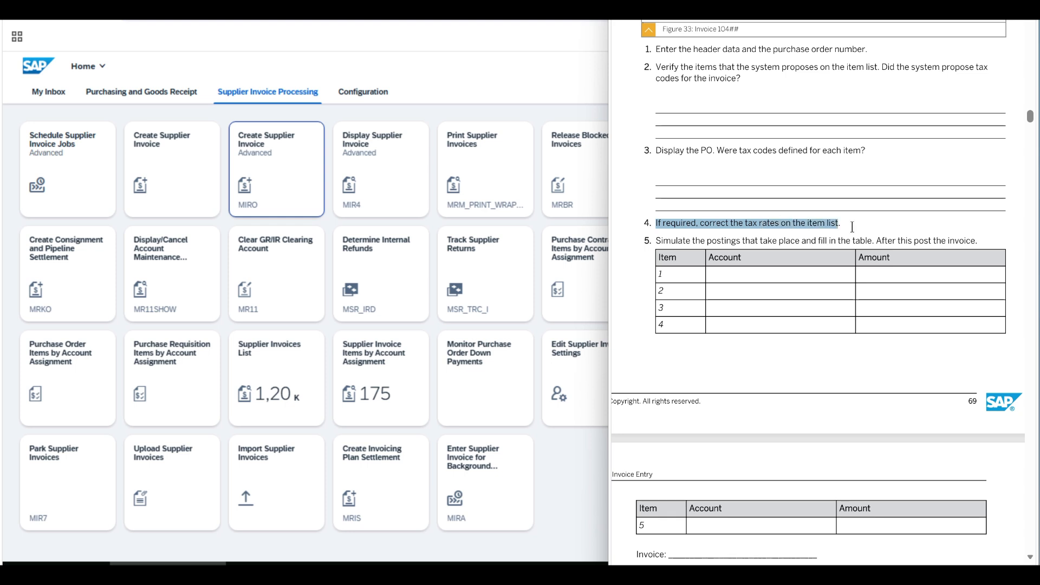
drag(661, 242, 978, 241)
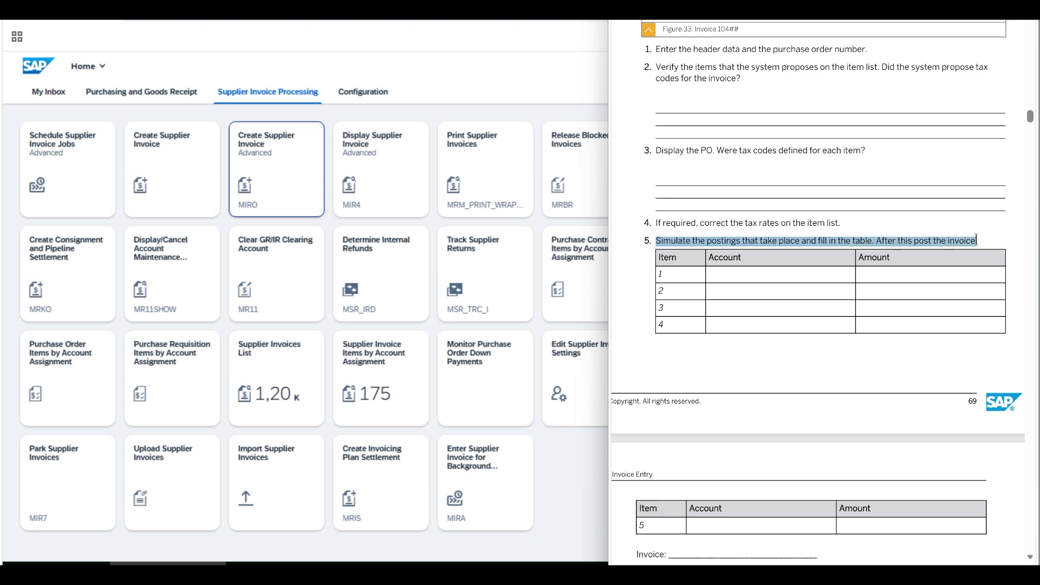
Step: Narrow the Amount column, widen the Tax Code column and set the Flat gasket item's tax code to 5I (5% Input Tax)
scroll(716, 437, up, 1)
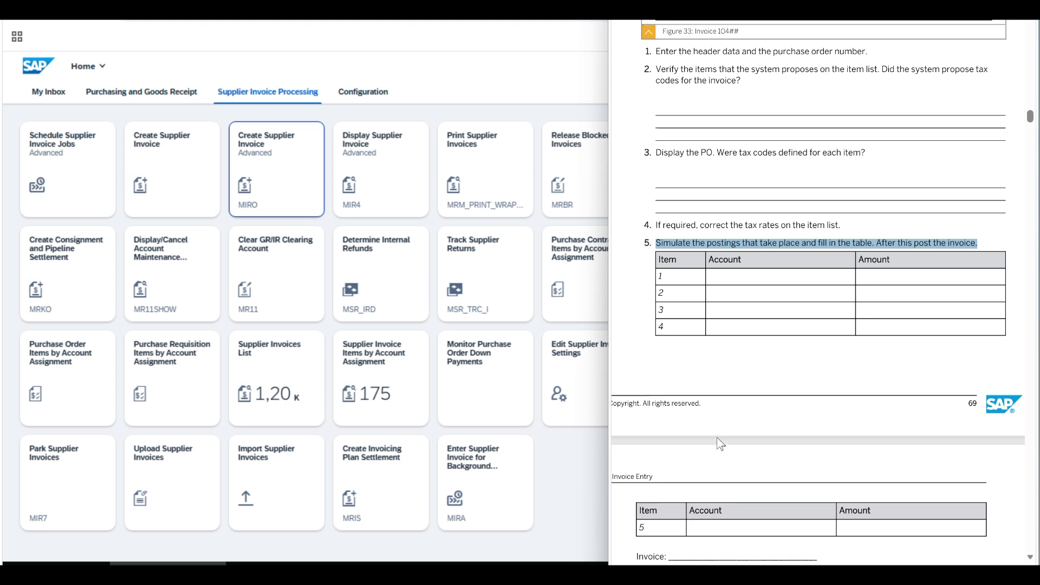
scroll(717, 437, up, 5)
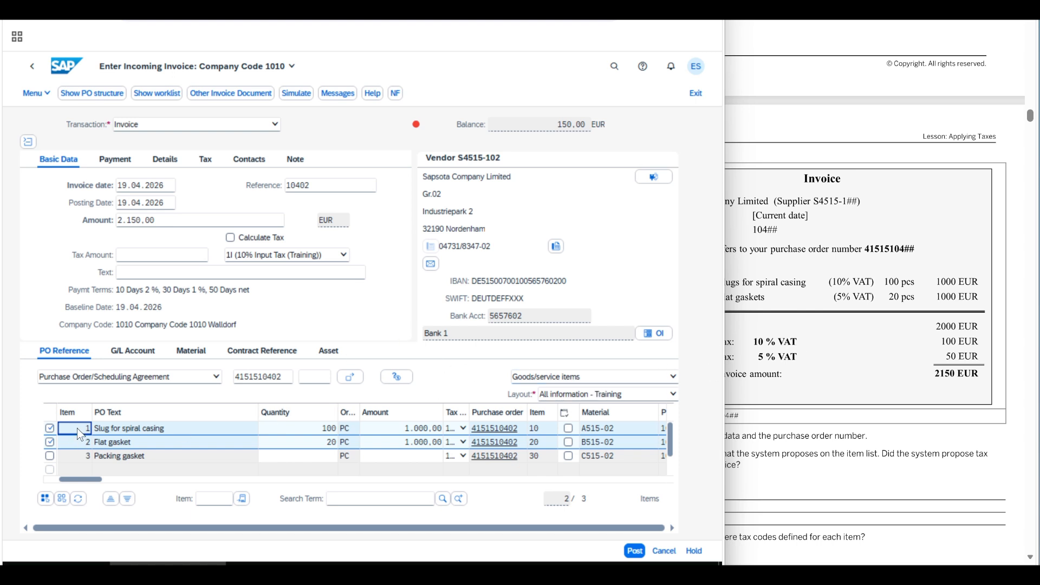
click(882, 287)
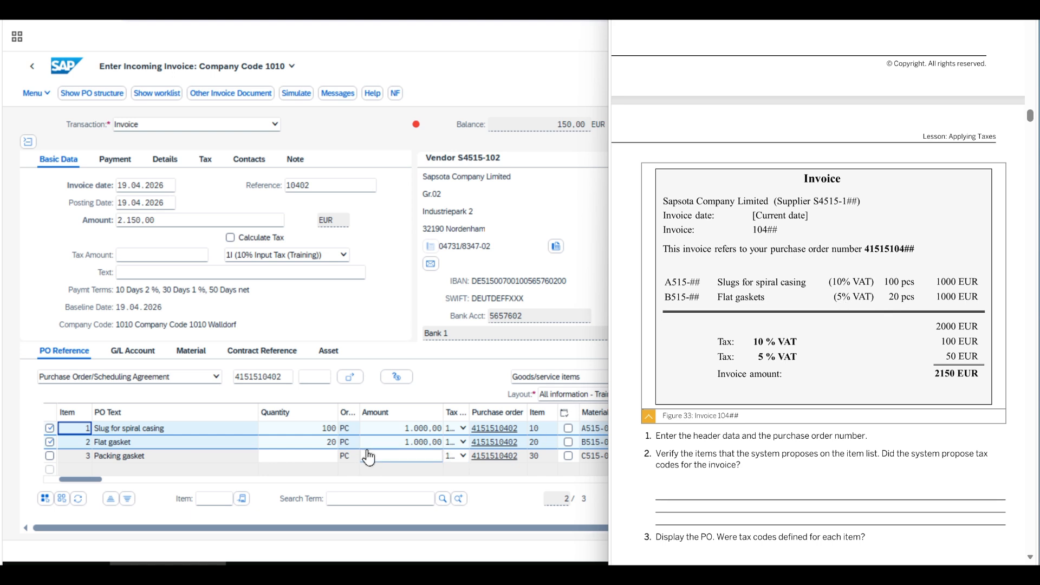
drag(441, 410, 413, 411)
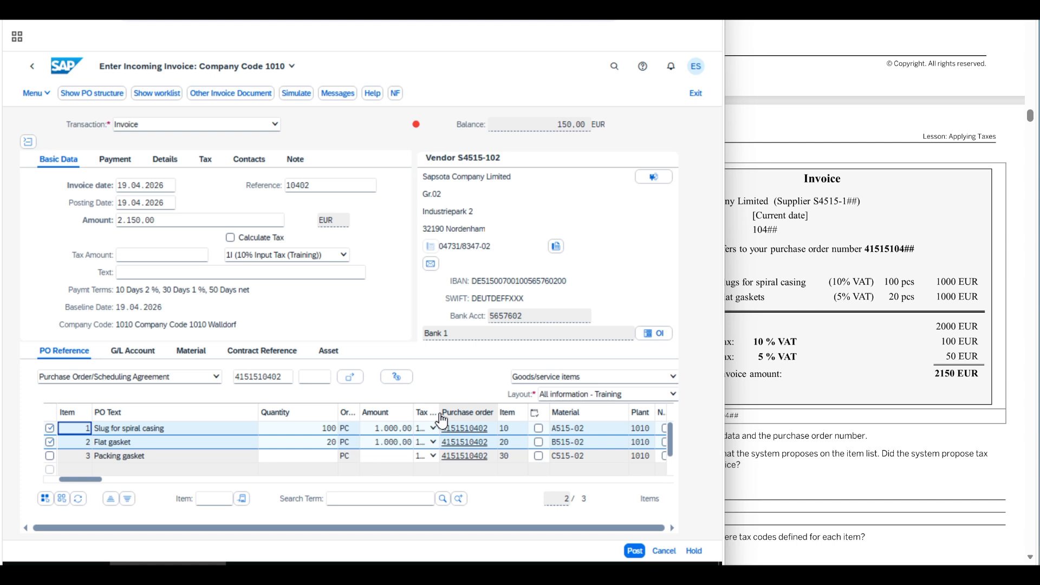
double_click(440, 413)
click(472, 442)
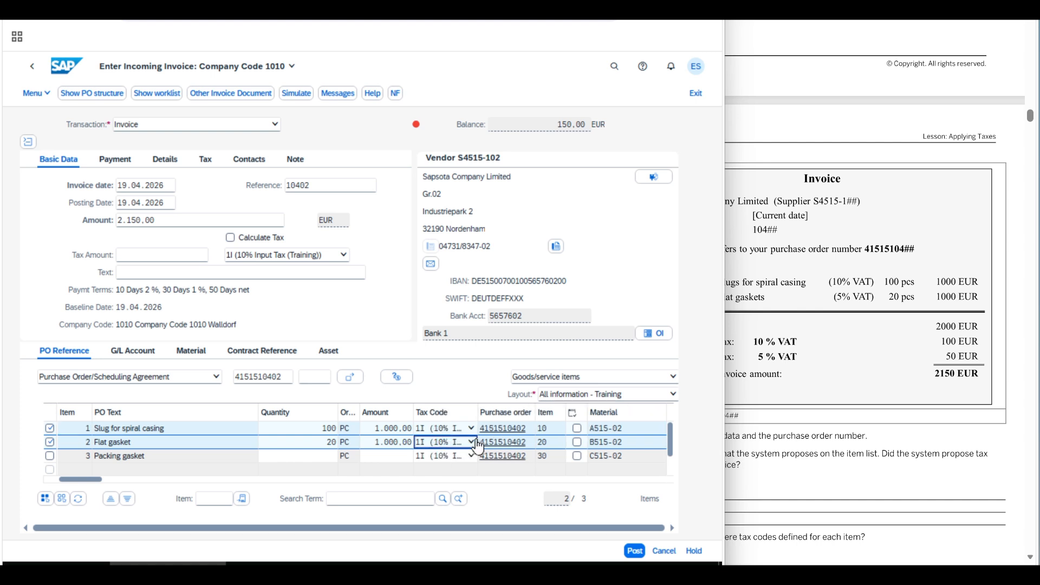
click(445, 339)
Step: Enter the invoice's tax amounts as 100 for tax code 1I and 50 for tax code 5I
click(206, 161)
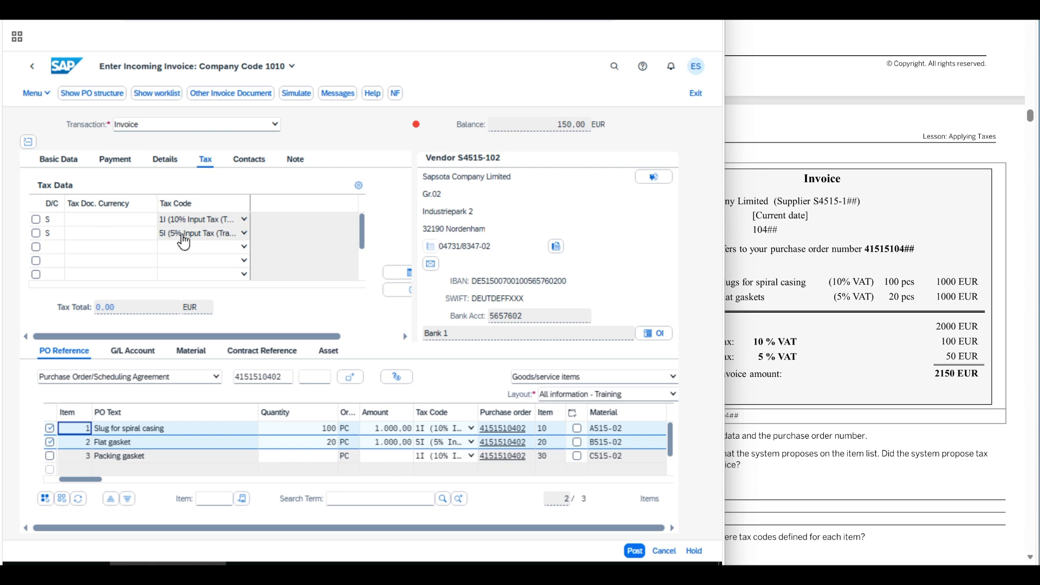
click(116, 222)
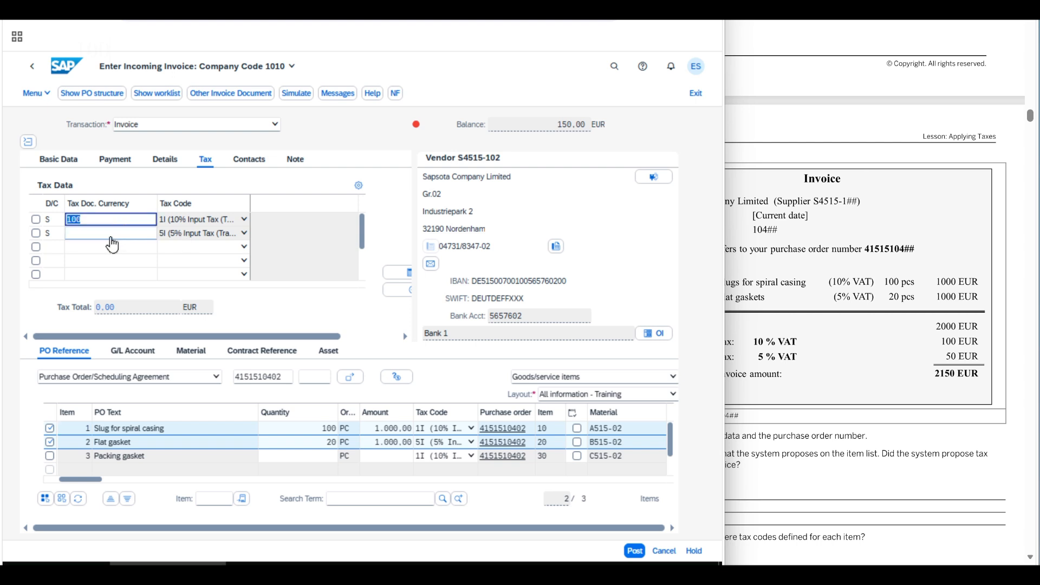
click(118, 241)
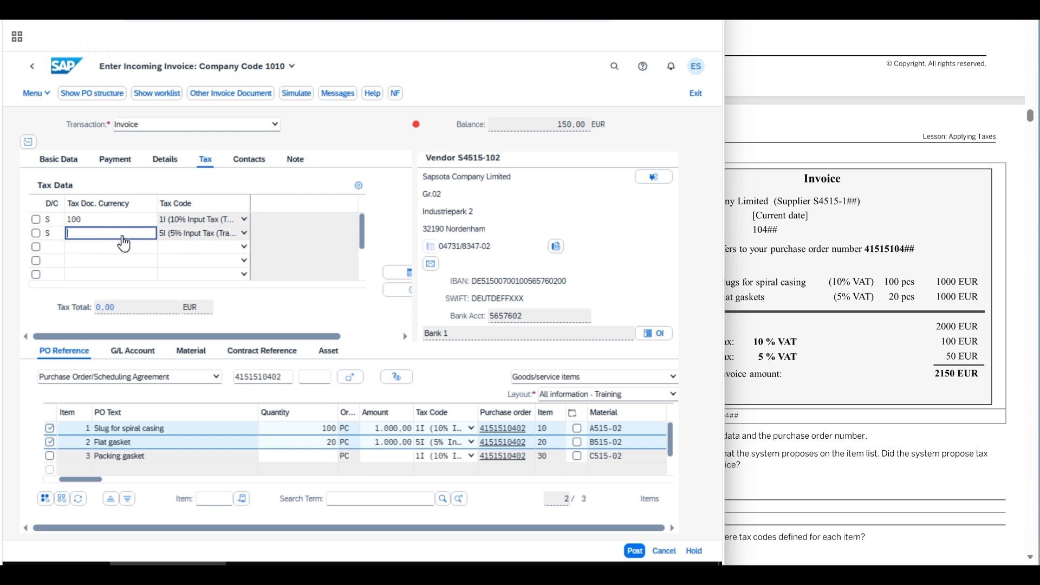
text(50)
key(Return)
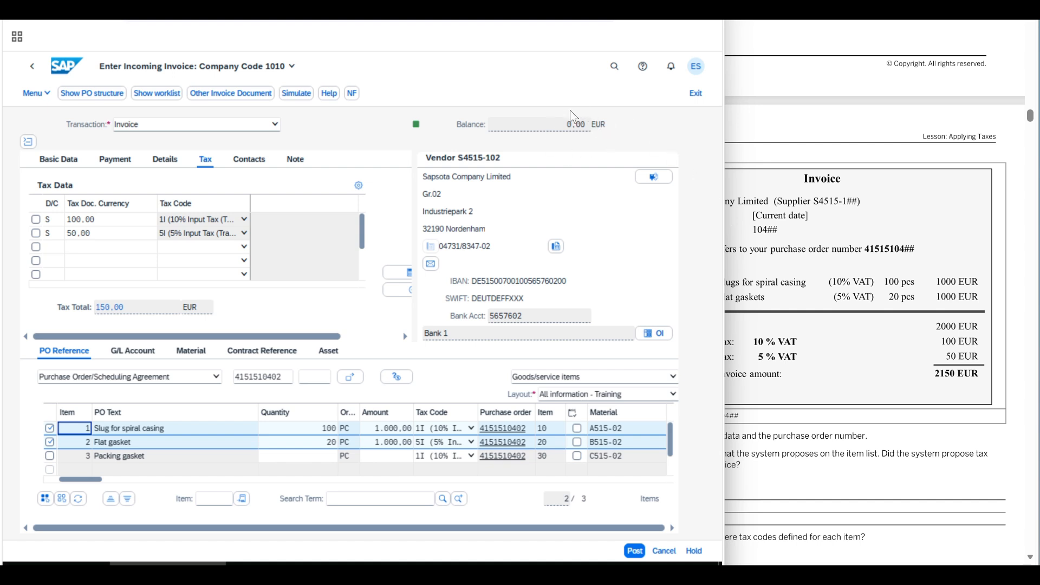
Step: Simulate the invoice posting, widen the Act/Mat/Ast/Vndr column and check the account of each of the five positions
click(295, 99)
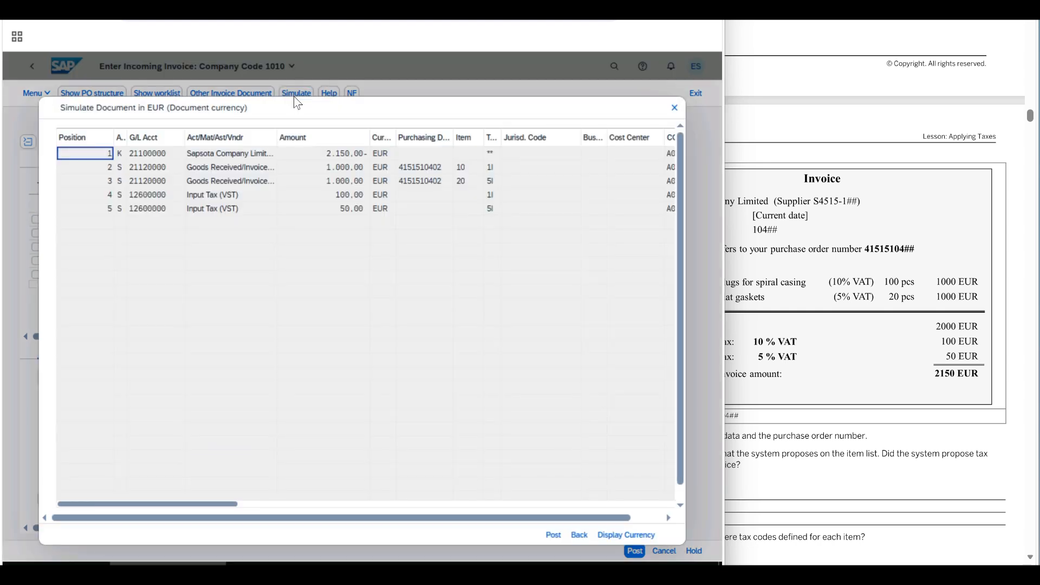
drag(276, 138, 360, 146)
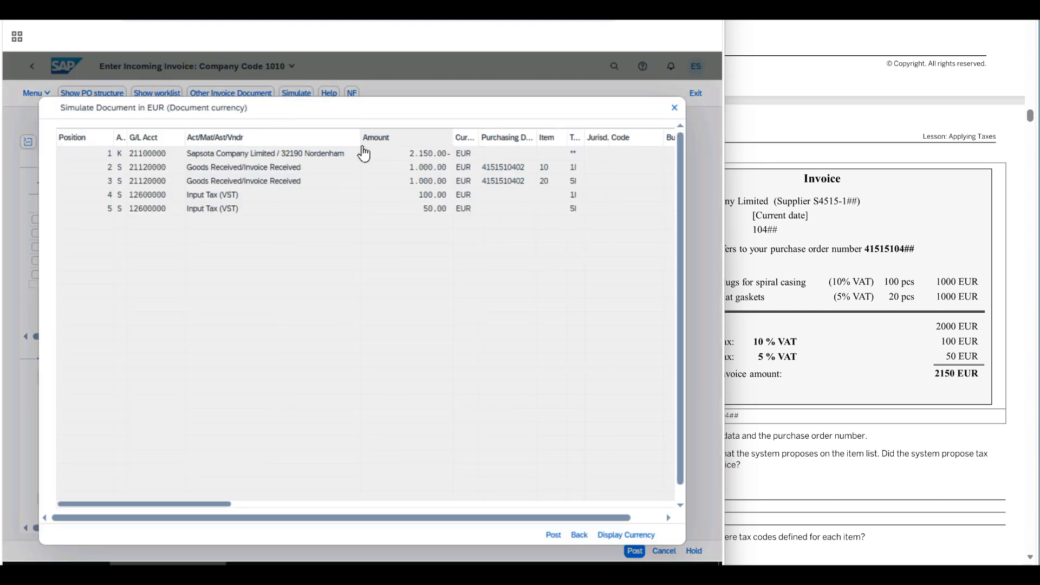
click(316, 155)
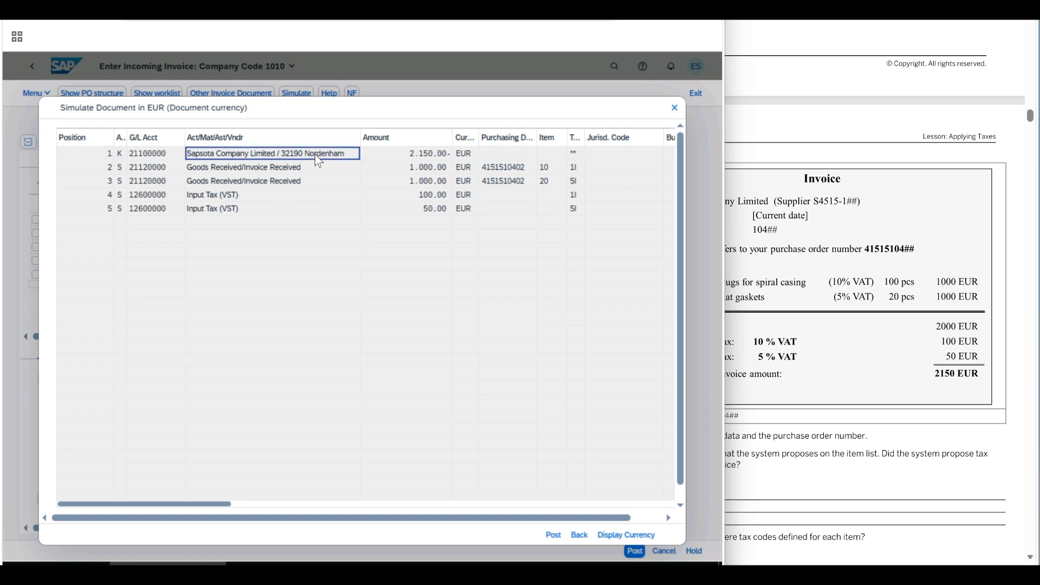
click(304, 169)
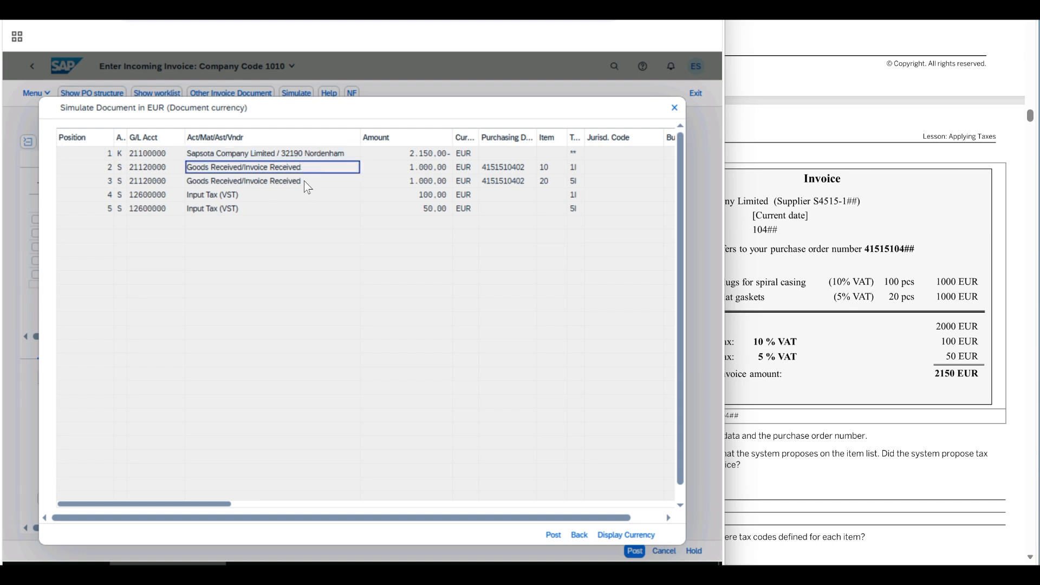
click(307, 184)
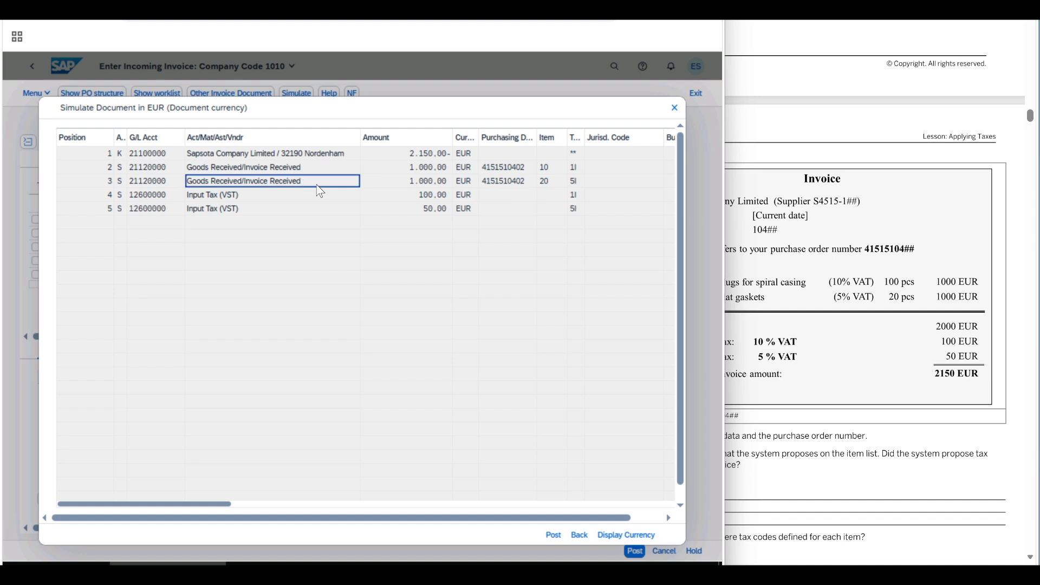
click(306, 196)
click(305, 210)
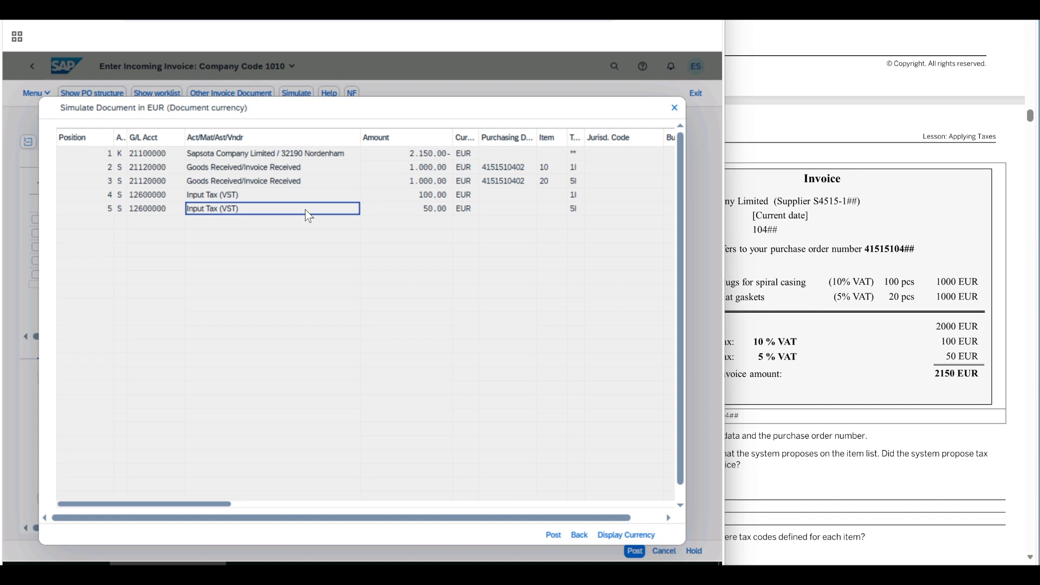
Step: Widen the Tax Code column in the simulation, check the tax codes of the 5% postings and return to the invoice
double_click(583, 133)
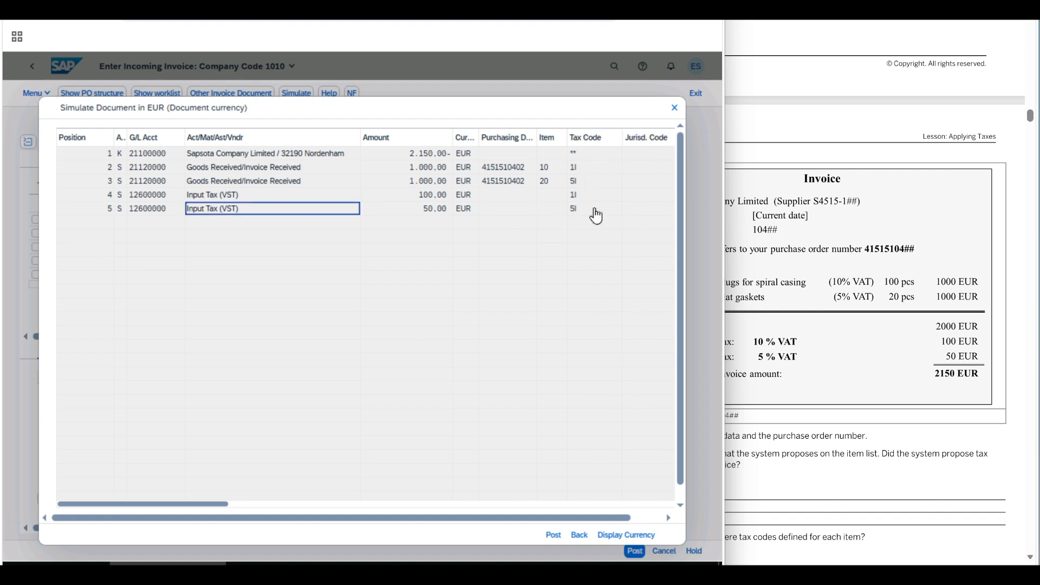
click(587, 184)
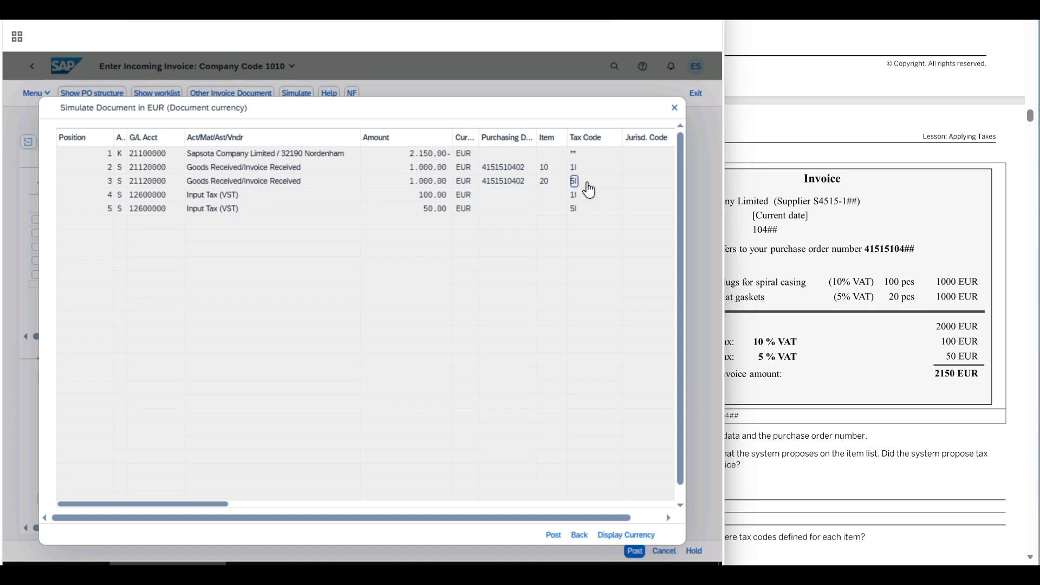
click(589, 210)
click(579, 534)
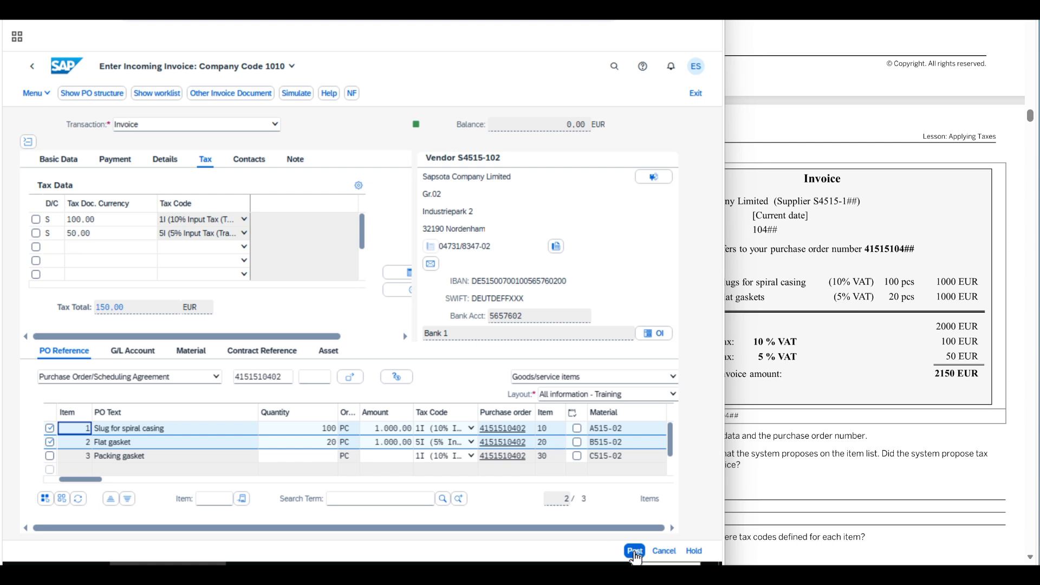
Step: Post the invoice and return to the launchpad home page
click(637, 552)
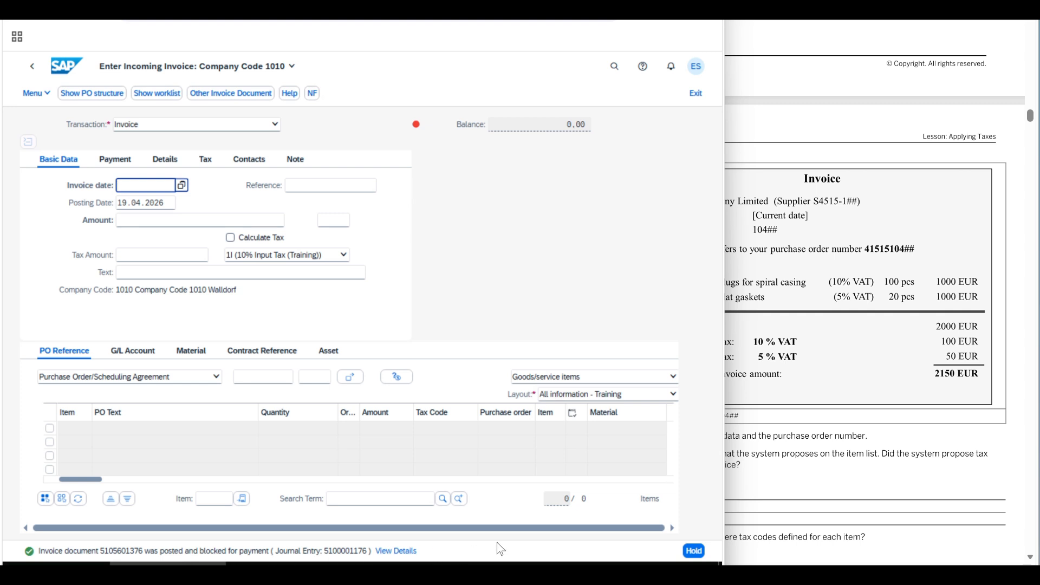
click(447, 552)
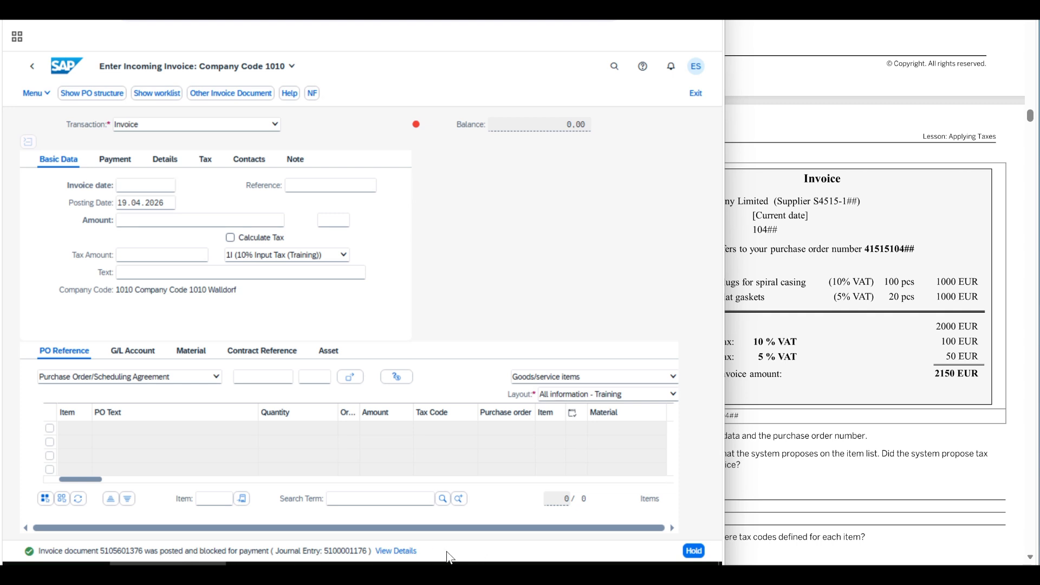
click(65, 67)
Step: Read the Task 3 introduction and instruction 1 on displaying Customizing for the default tax code of company code 1010
click(787, 325)
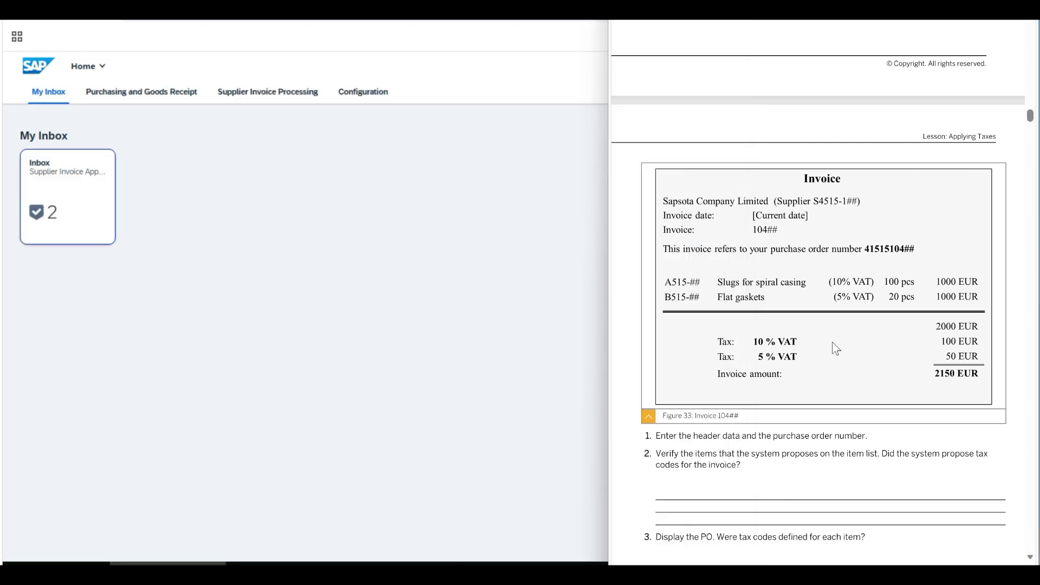
scroll(835, 349, down, 15)
scroll(834, 347, down, 2)
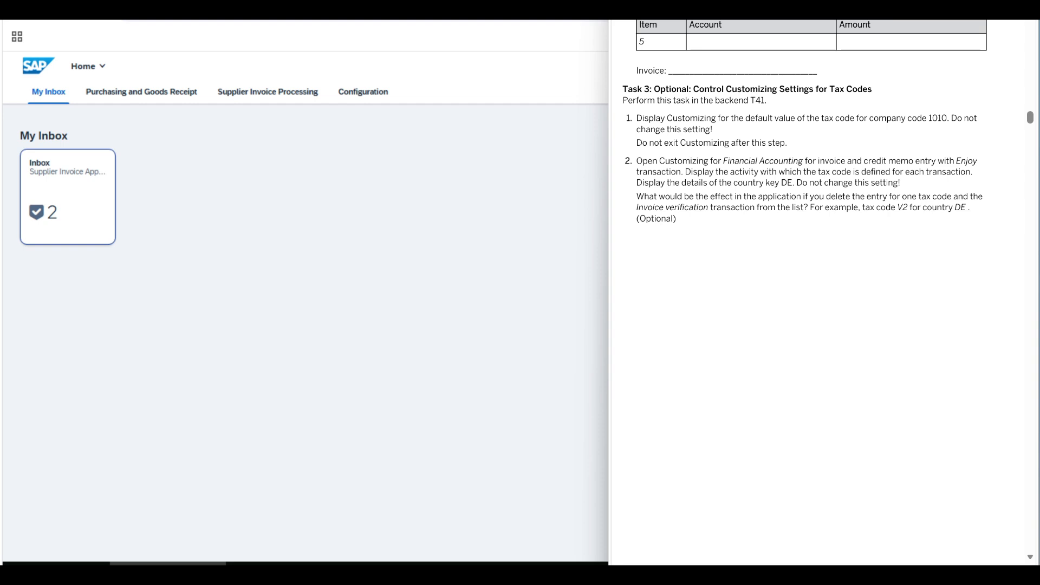
drag(623, 88, 882, 90)
click(883, 91)
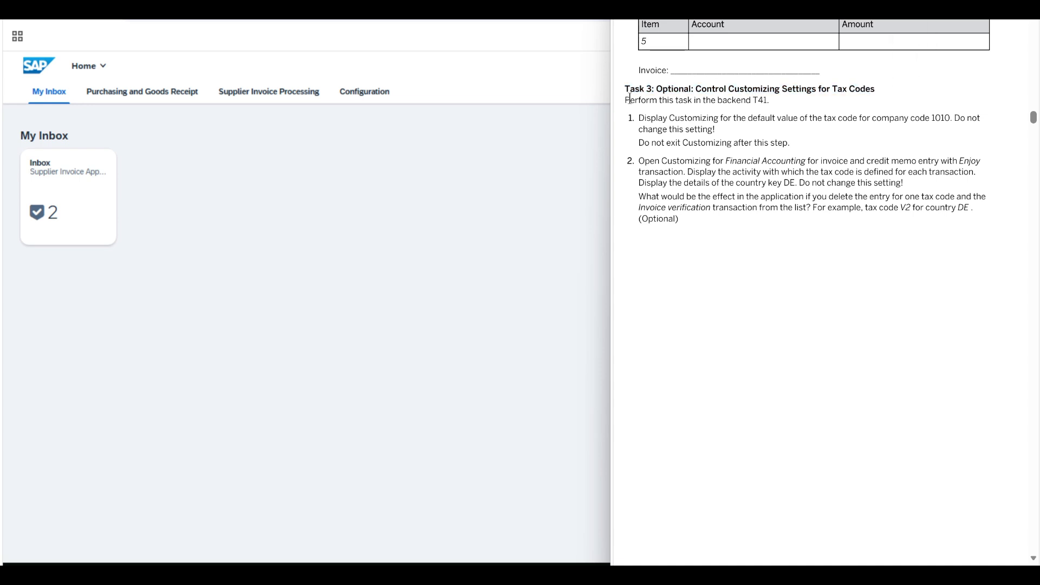
drag(629, 99, 807, 100)
click(716, 142)
drag(643, 120, 721, 137)
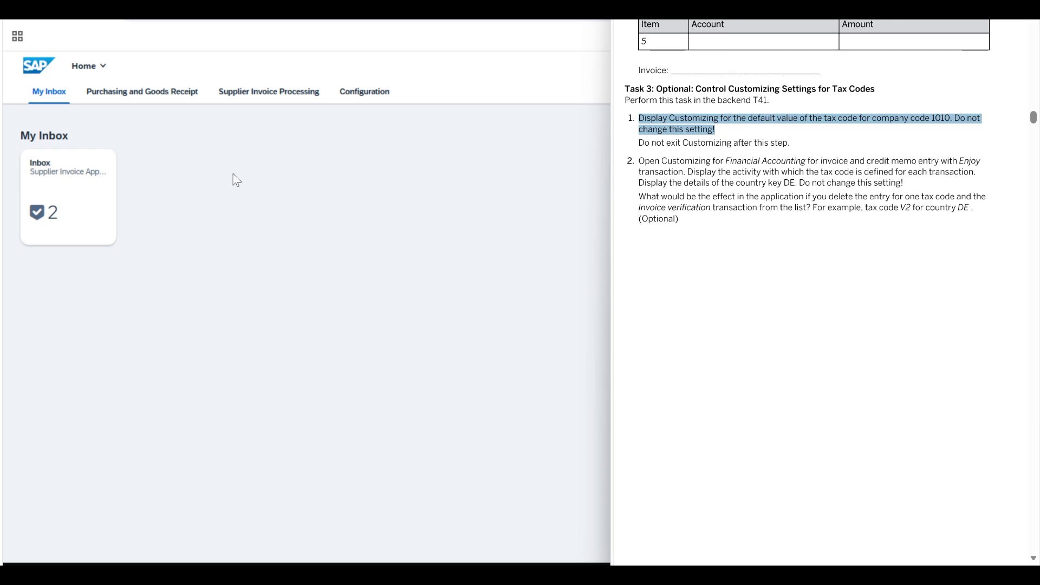
Step: Switch to SAP GUI, open the SAP Reference IMG and expand Materials Management, Logistics Invoice Verification and Incoming Invoice
click(400, 572)
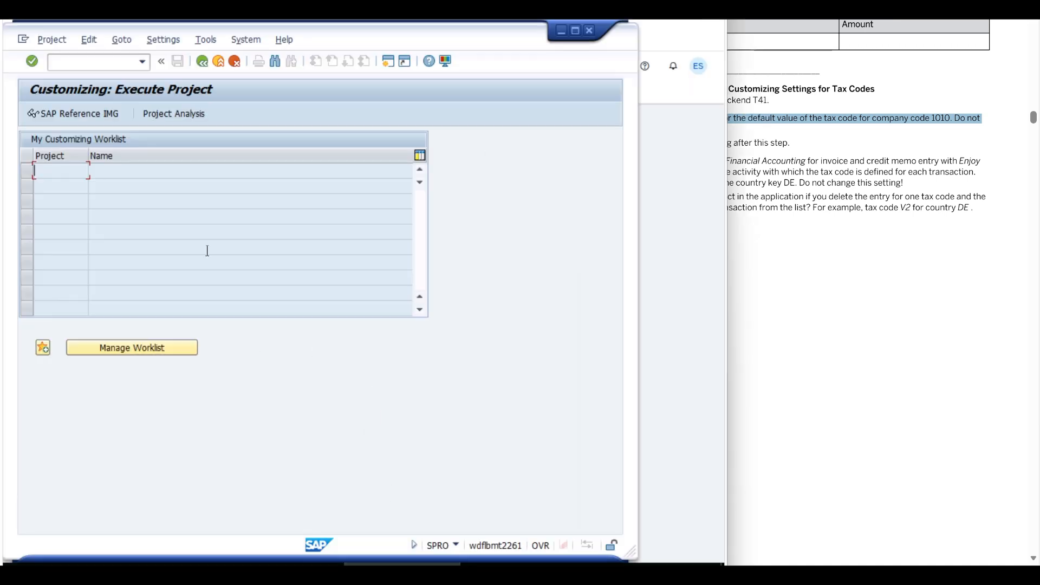
click(73, 116)
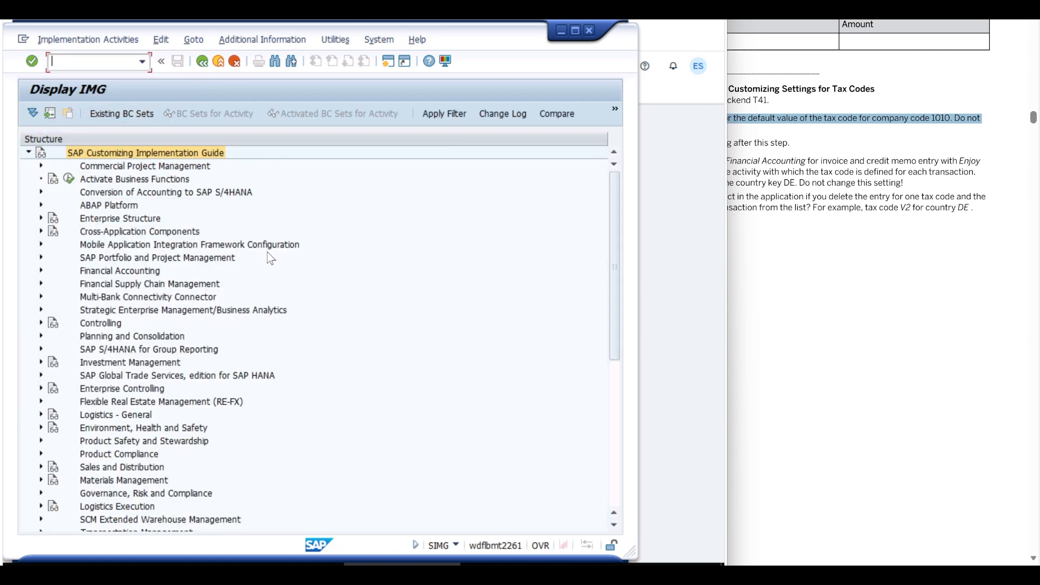
click(108, 484)
click(42, 480)
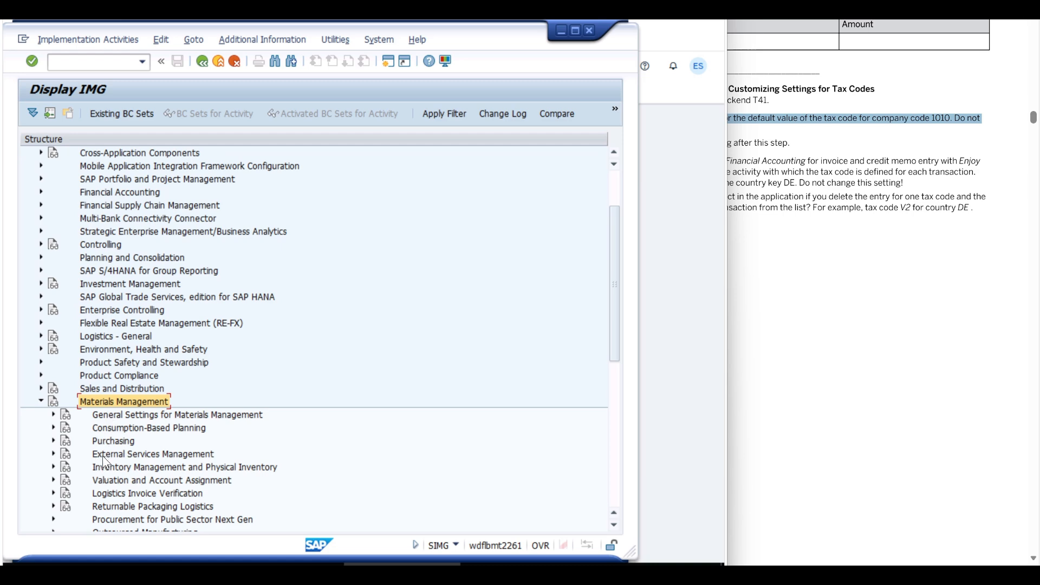
click(110, 494)
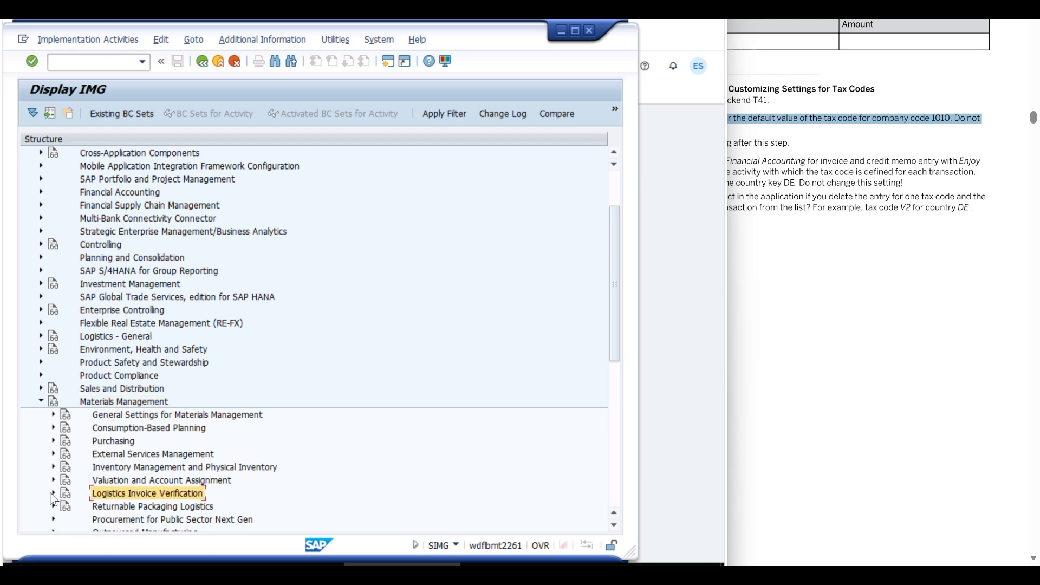
click(53, 494)
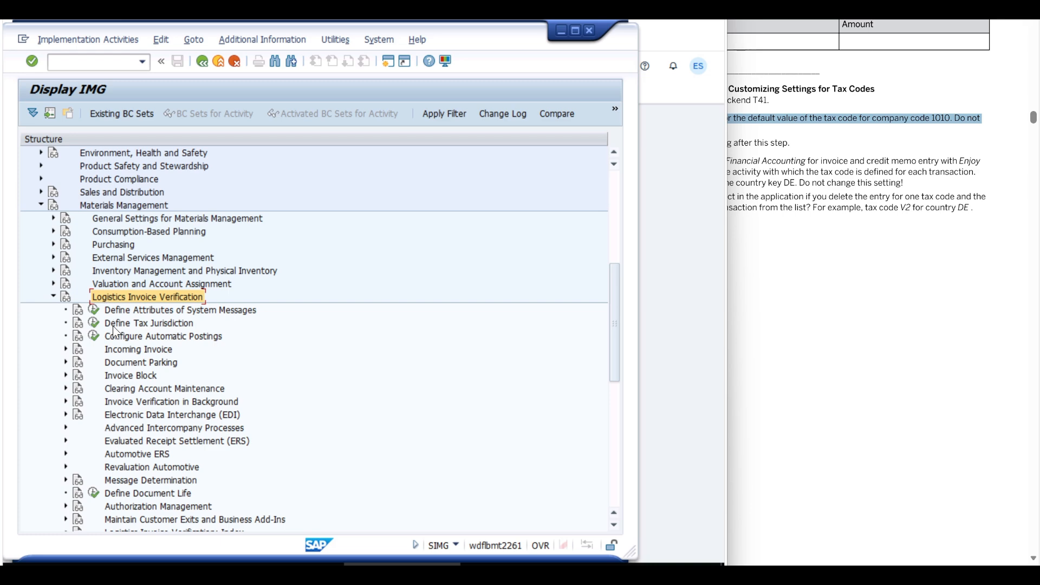
click(111, 349)
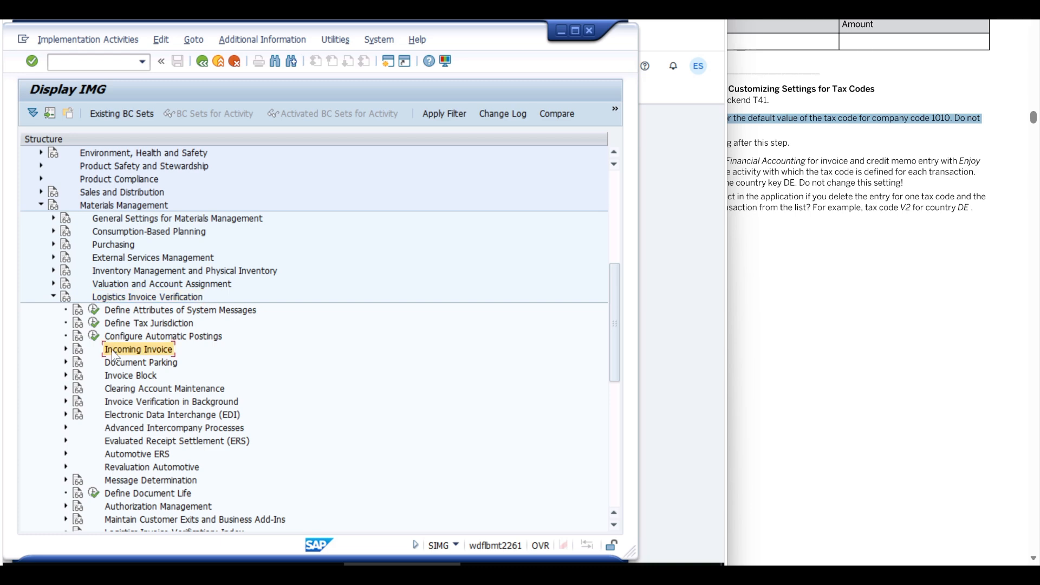
click(67, 350)
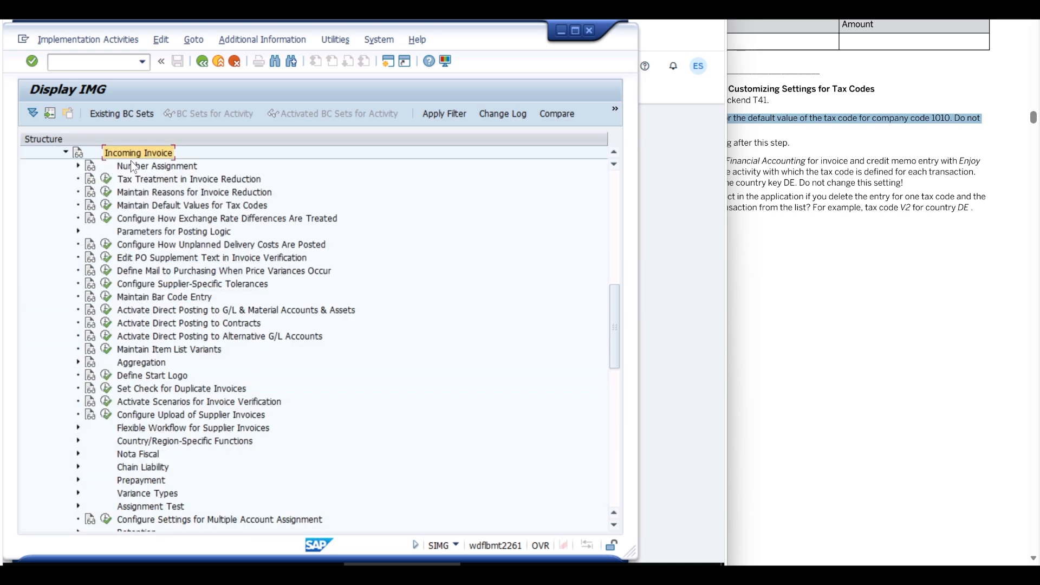
Step: Execute Maintain Default Values for Tax Codes, display the details of company code 1010 and return to the IMG
click(141, 206)
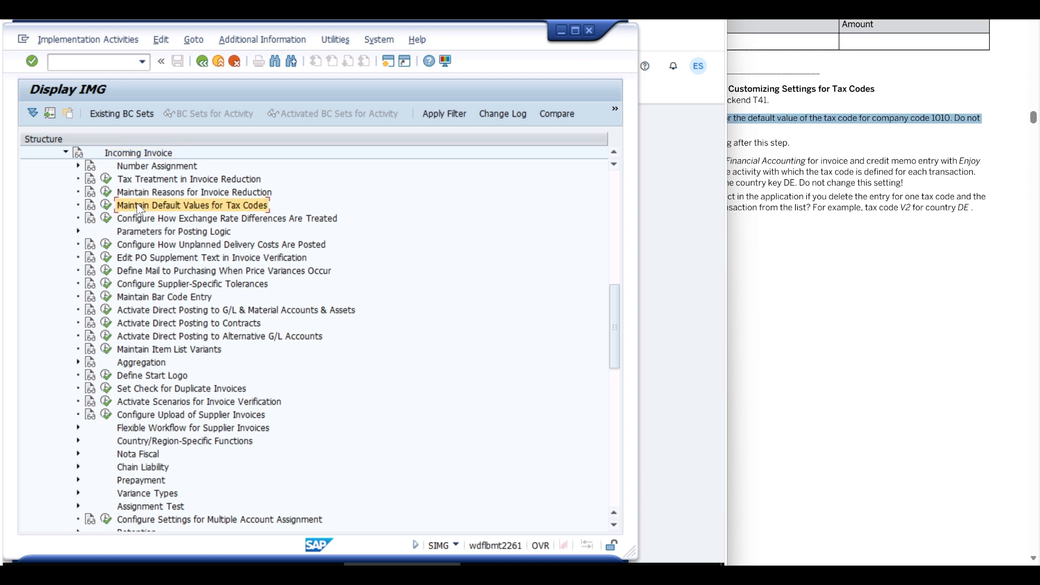
click(108, 206)
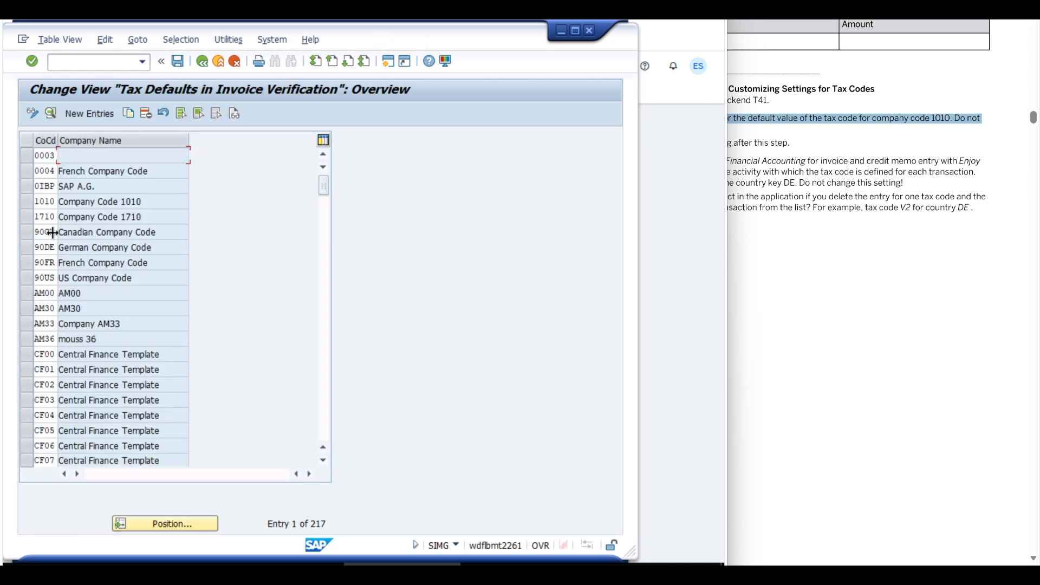
double_click(44, 204)
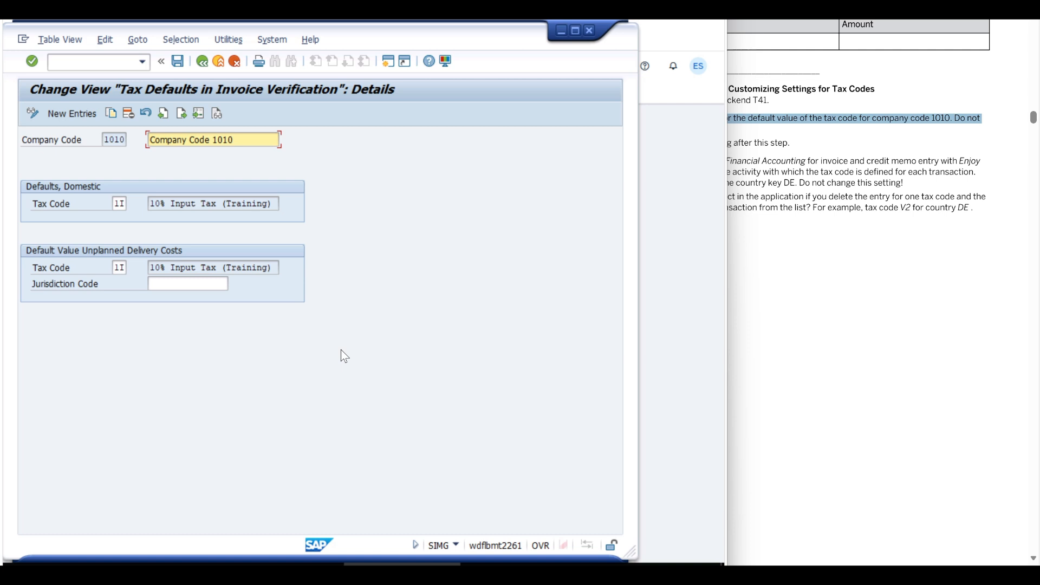
click(218, 61)
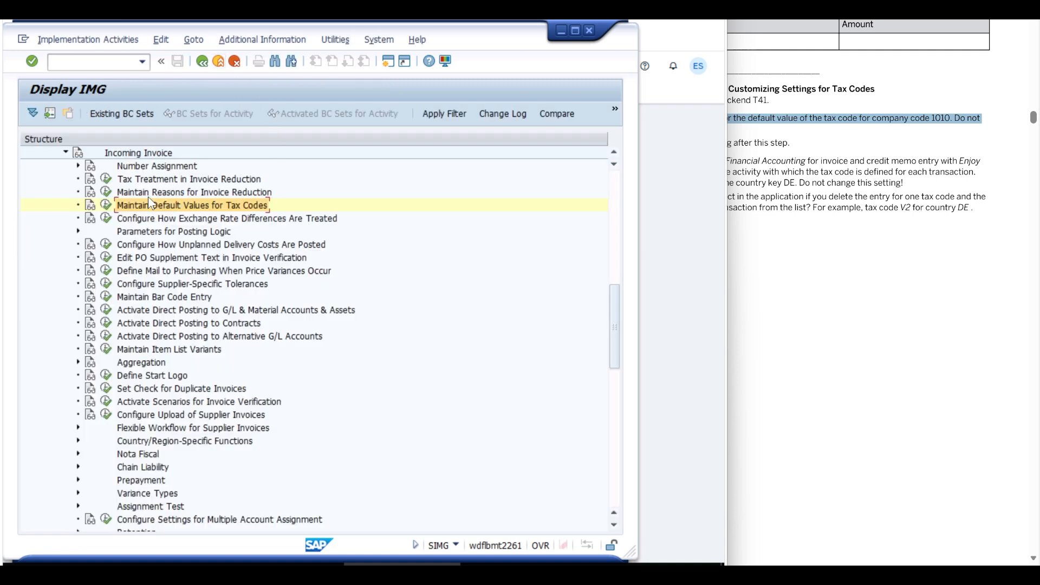
Step: Leave the IMG and read in the exercise document Task 3 instruction 2 on Financial Accounting Customizing for Enjoy invoice and credit memo entry
click(200, 60)
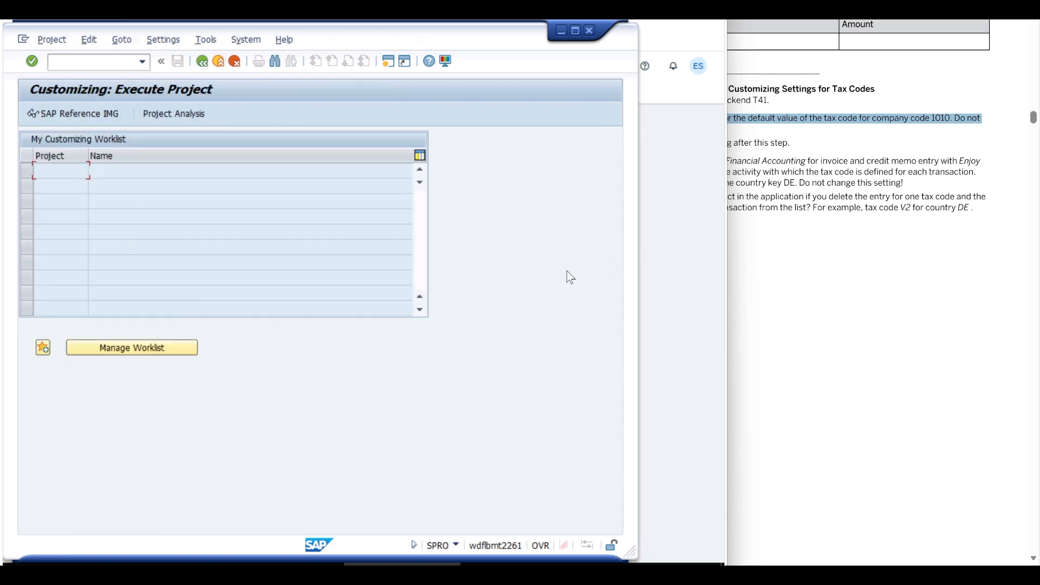
click(780, 247)
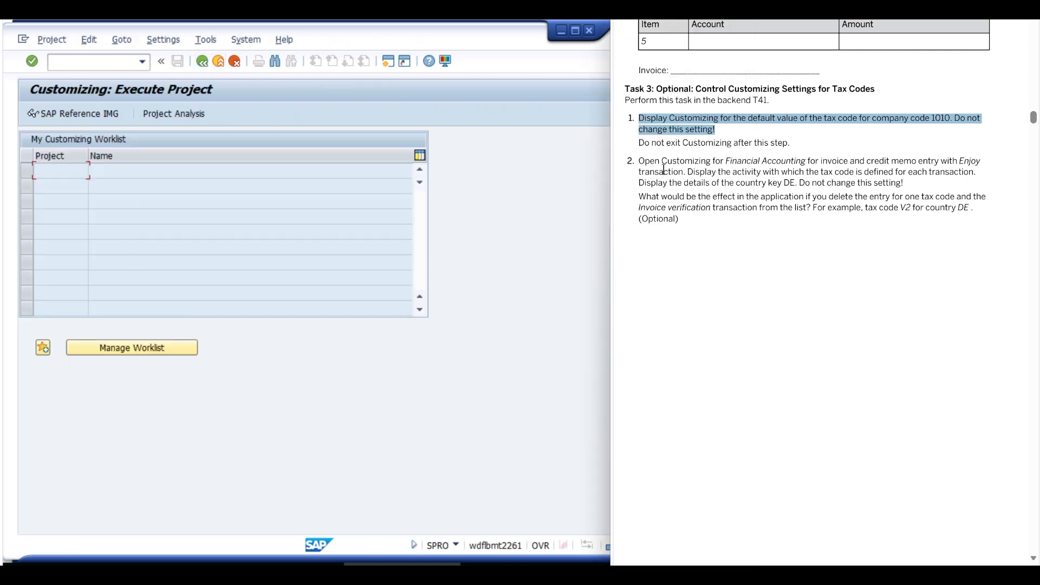
click(642, 141)
drag(640, 143, 768, 143)
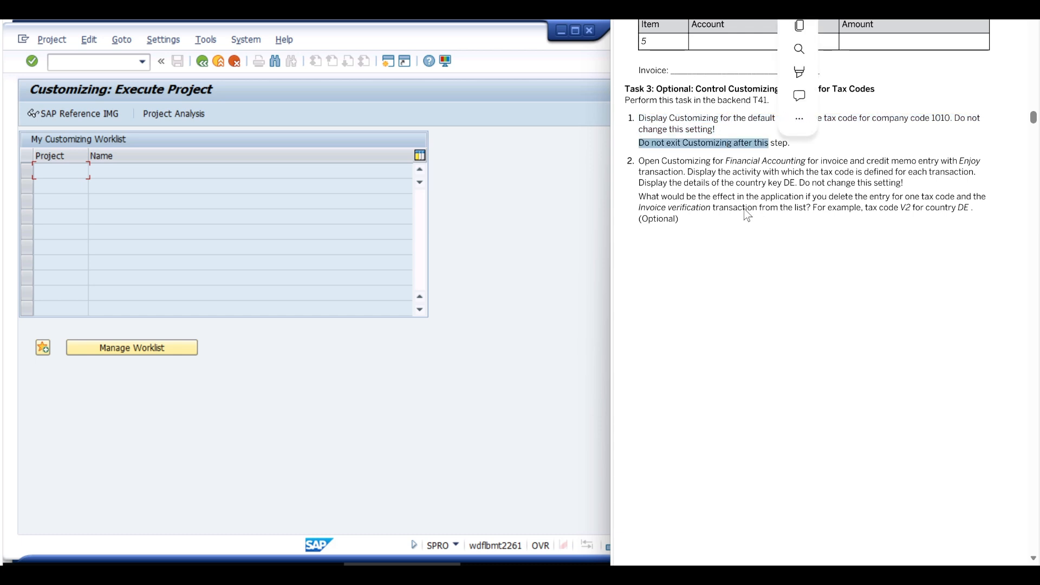
click(730, 228)
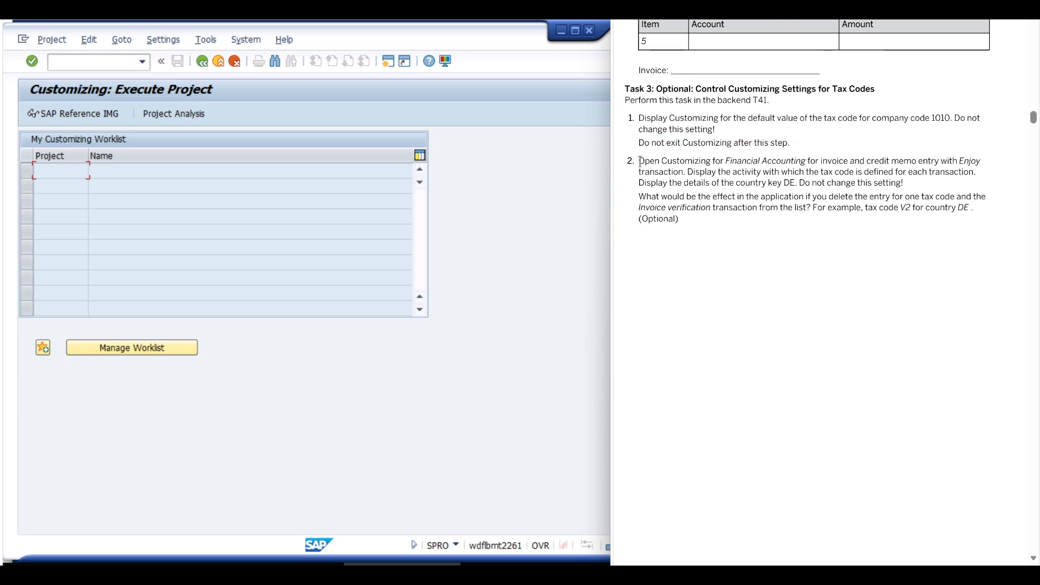
drag(640, 163, 687, 169)
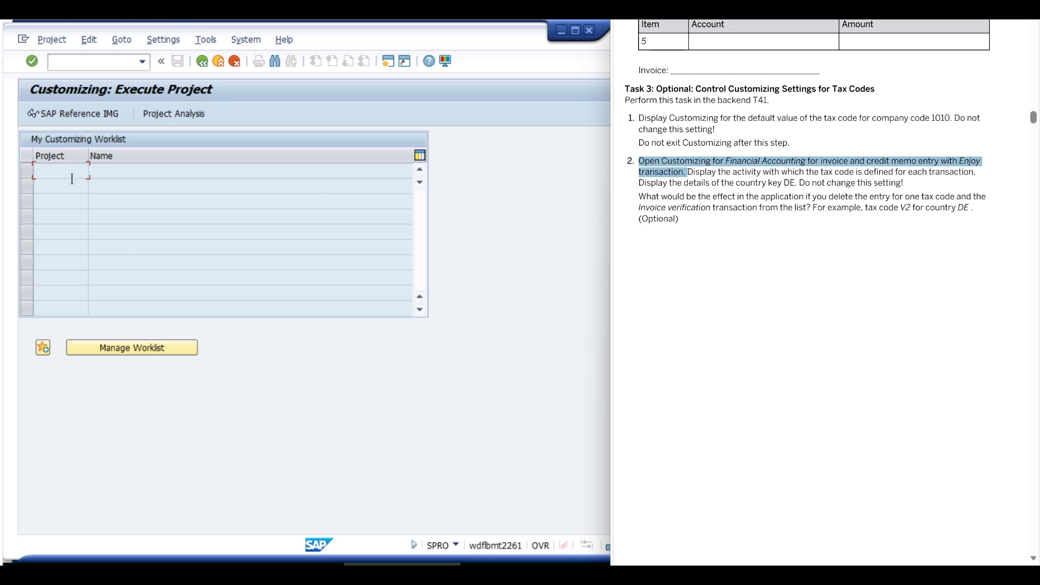
Step: Switch back to SAP GUI, open the SAP Reference IMG and expand Financial Accounting down to Accounts Receivable and Accounts Payable
click(85, 115)
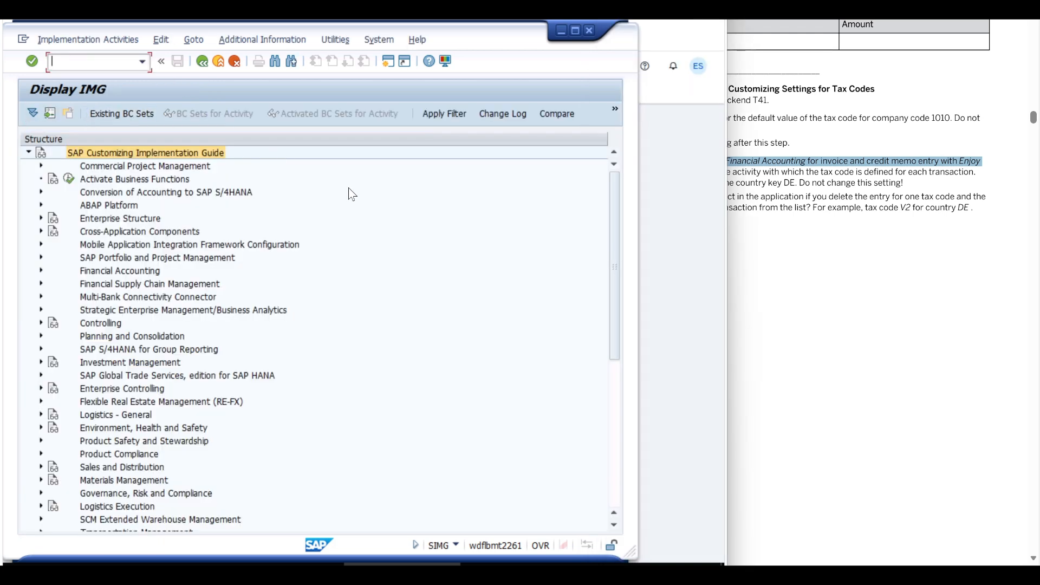
click(90, 271)
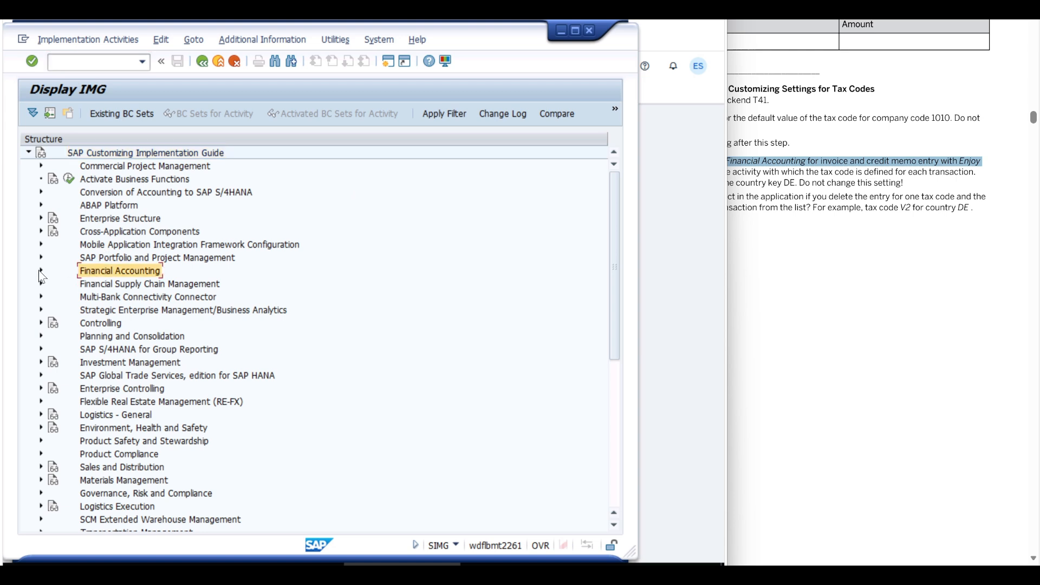
click(40, 271)
click(41, 271)
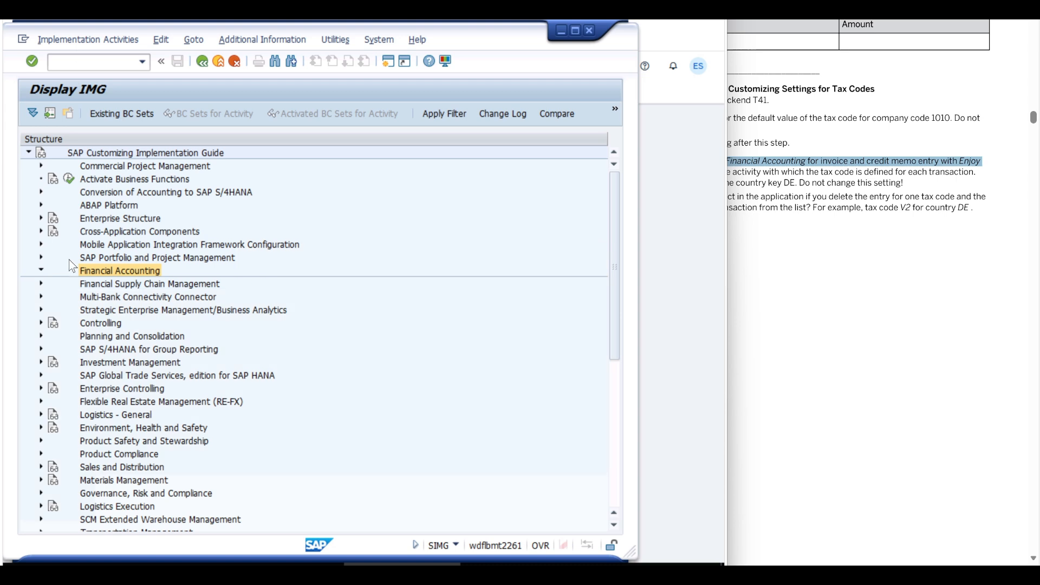
click(41, 271)
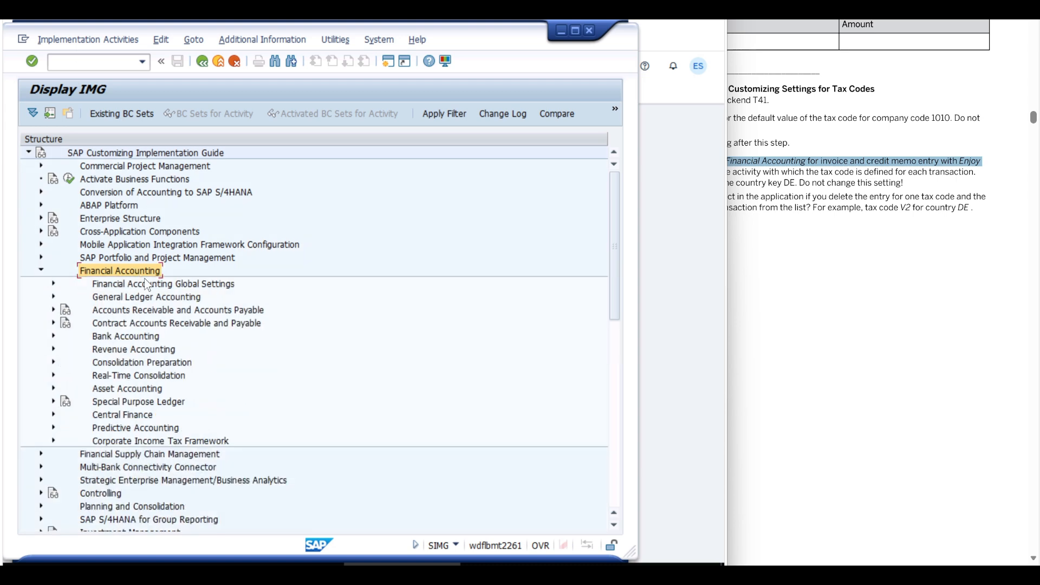
click(99, 311)
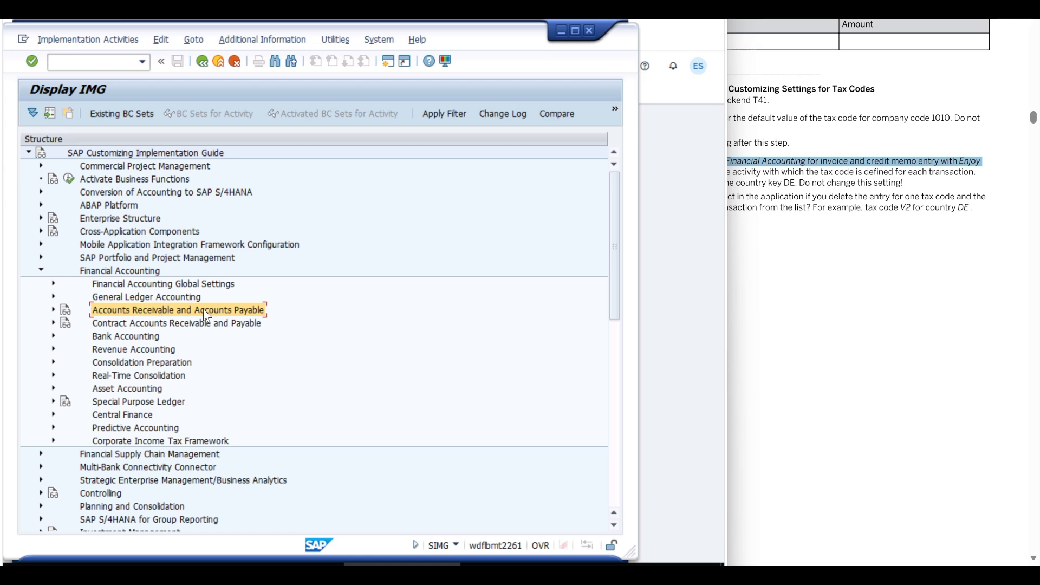
click(54, 310)
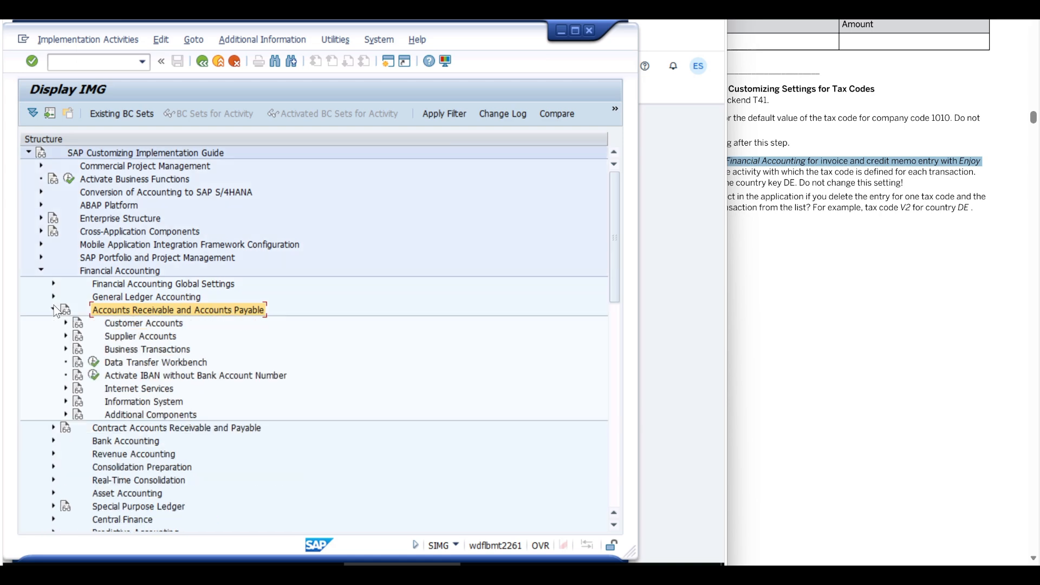
Step: Expand Business Transactions, Incoming Invoices/Credit Memos and its Incoming Invoices/Credit Memos - Enjoy node
click(123, 349)
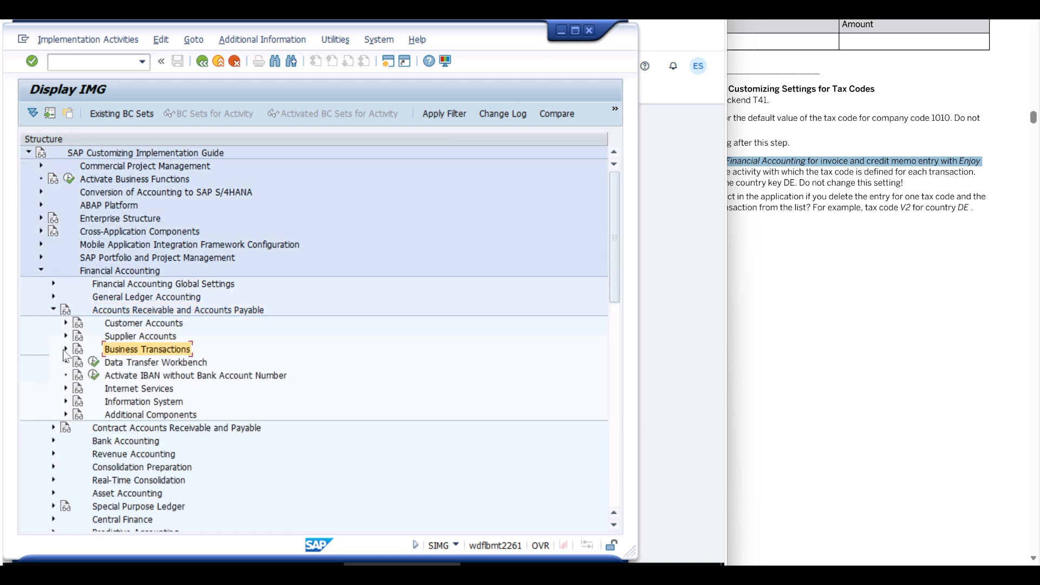
click(65, 350)
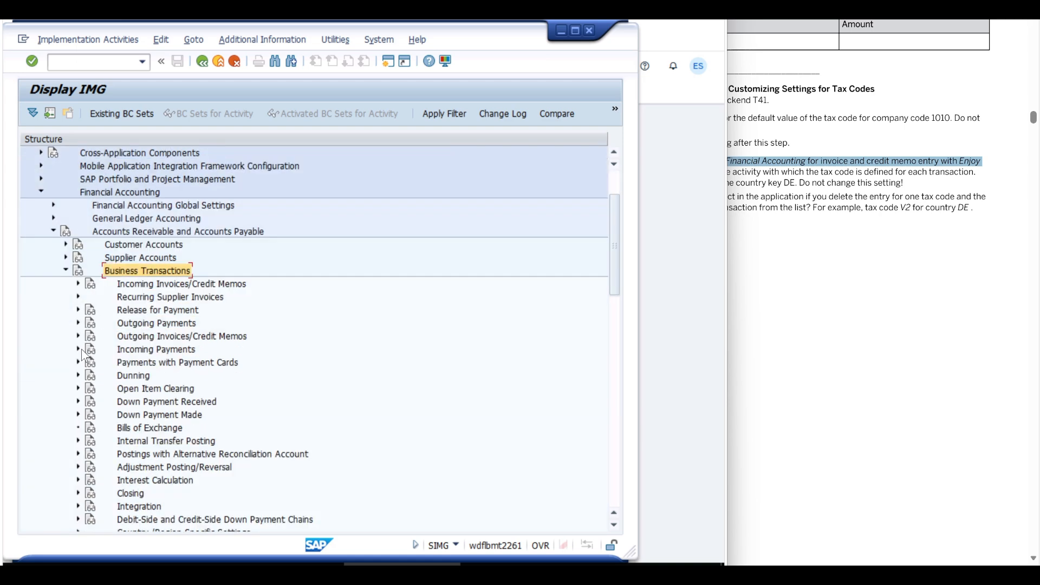
click(131, 288)
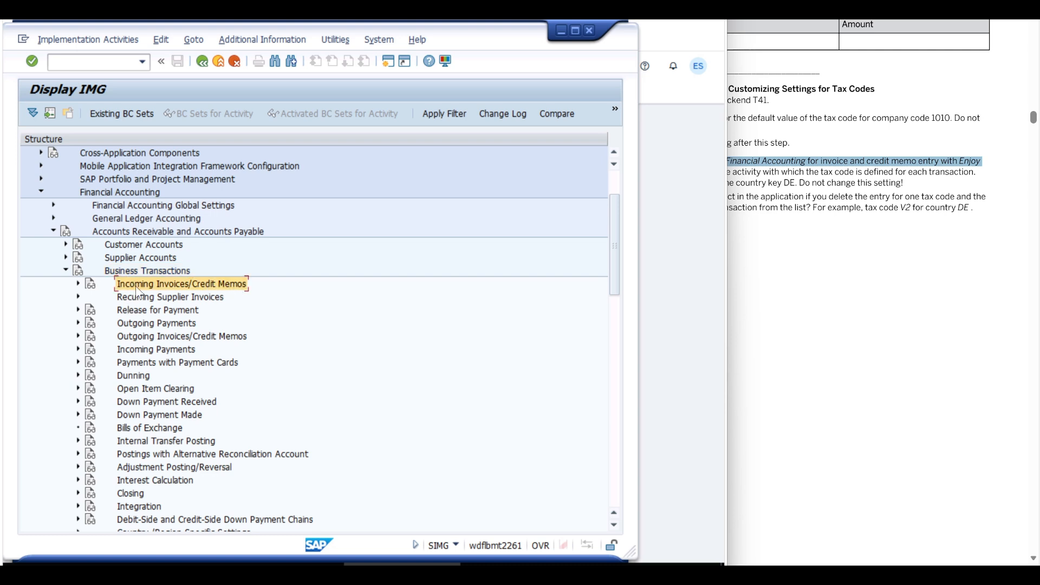
double_click(145, 283)
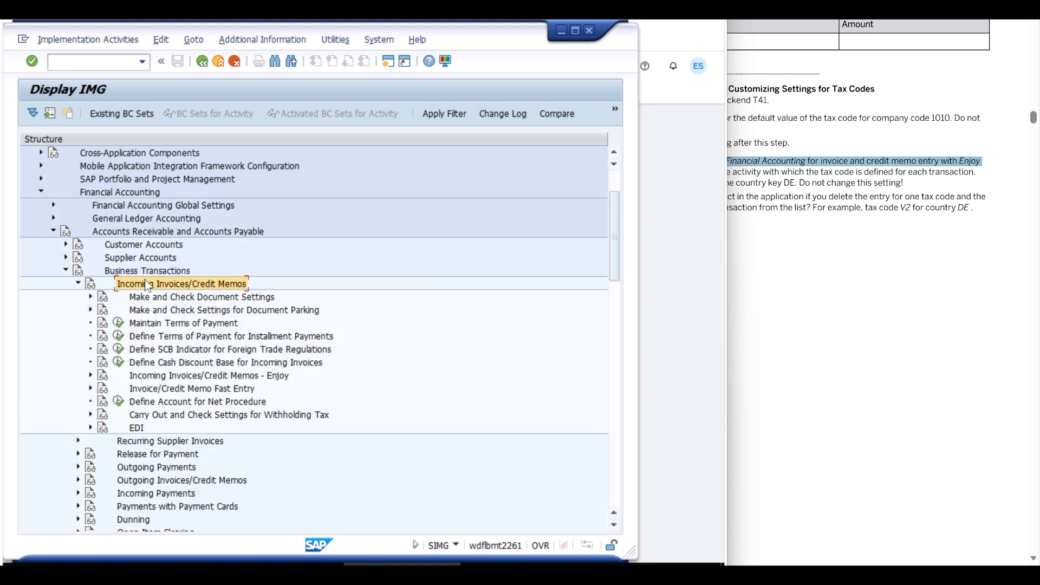
click(145, 375)
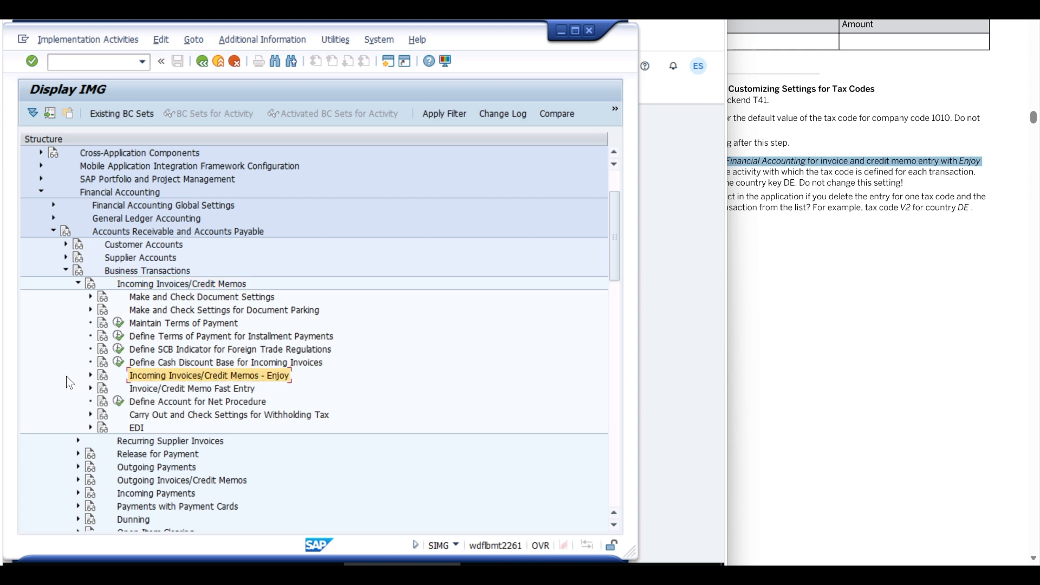
click(91, 375)
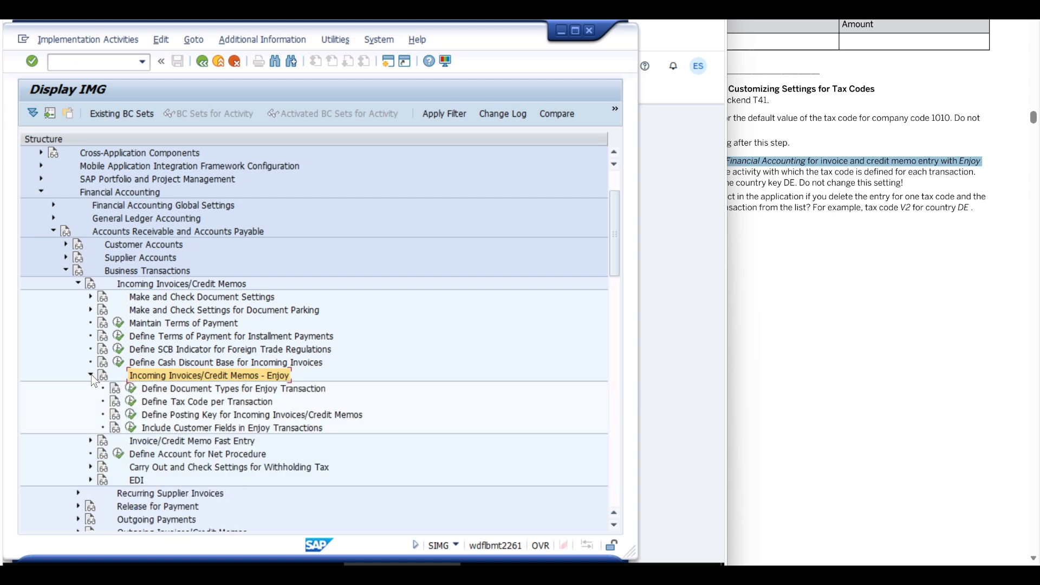
Step: Execute Define Tax Code per Transaction and display the entries for country/region key DE
click(160, 402)
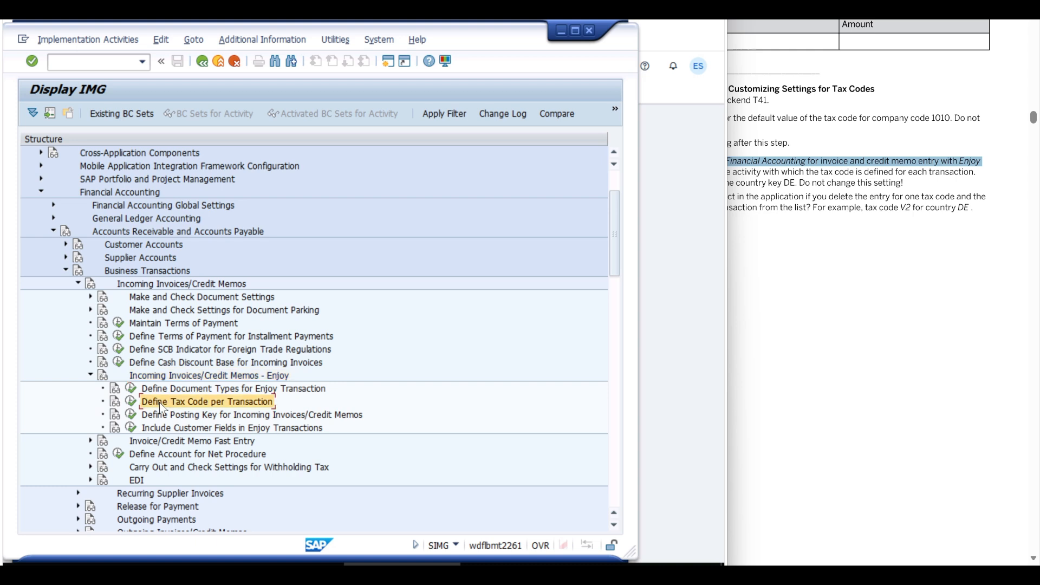
click(131, 402)
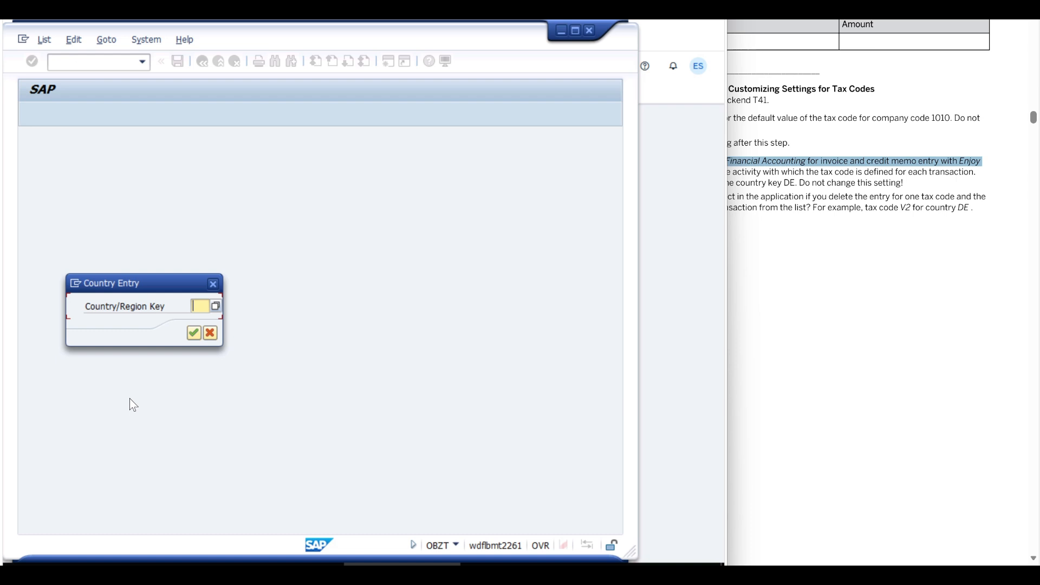
text(DE)
key(Return)
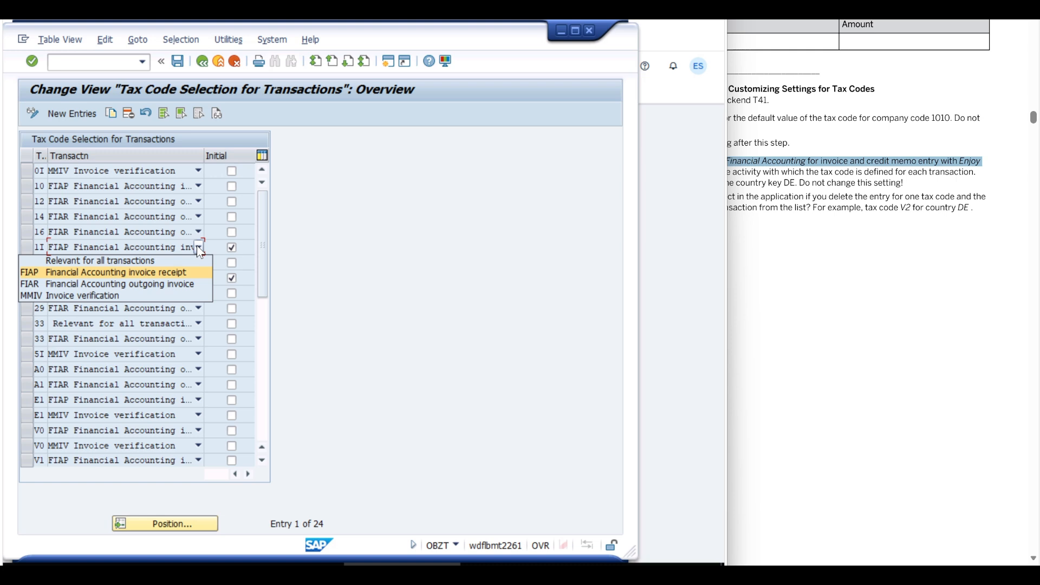
Step: Examine the available transaction options for the two tax code entries marked as Initial, keeping their existing assignments
click(168, 272)
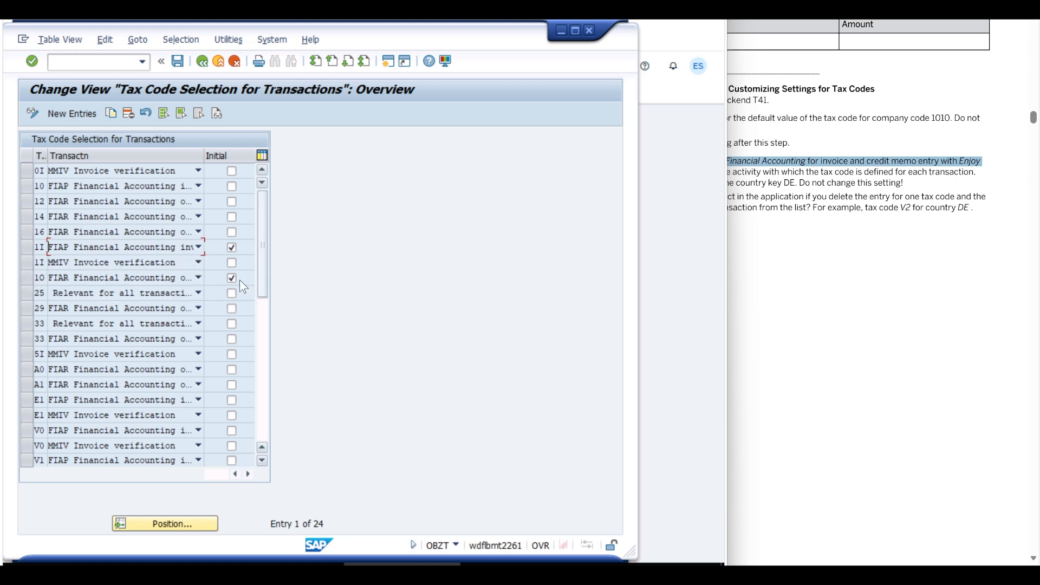
click(195, 279)
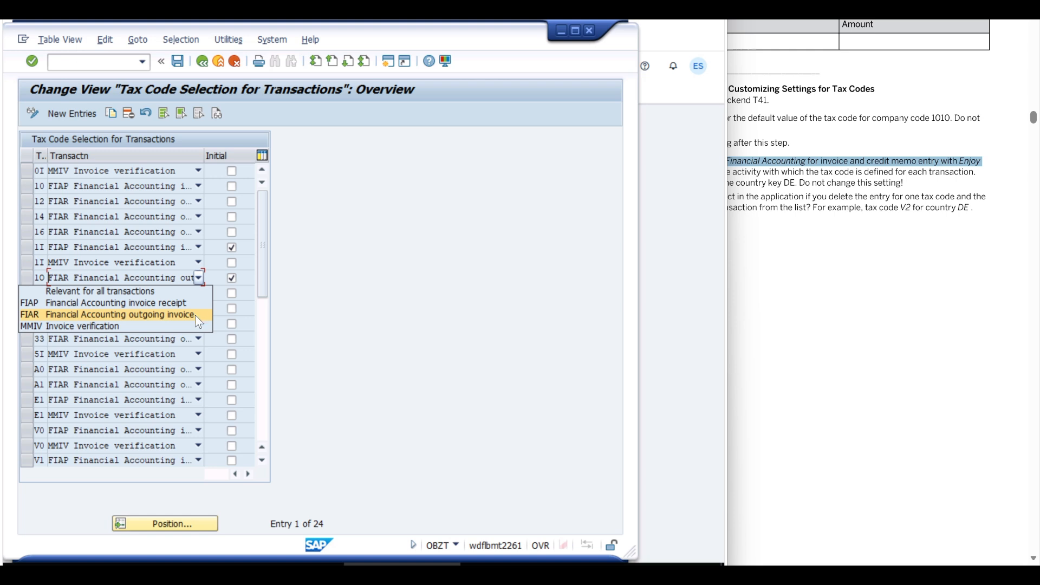
click(407, 309)
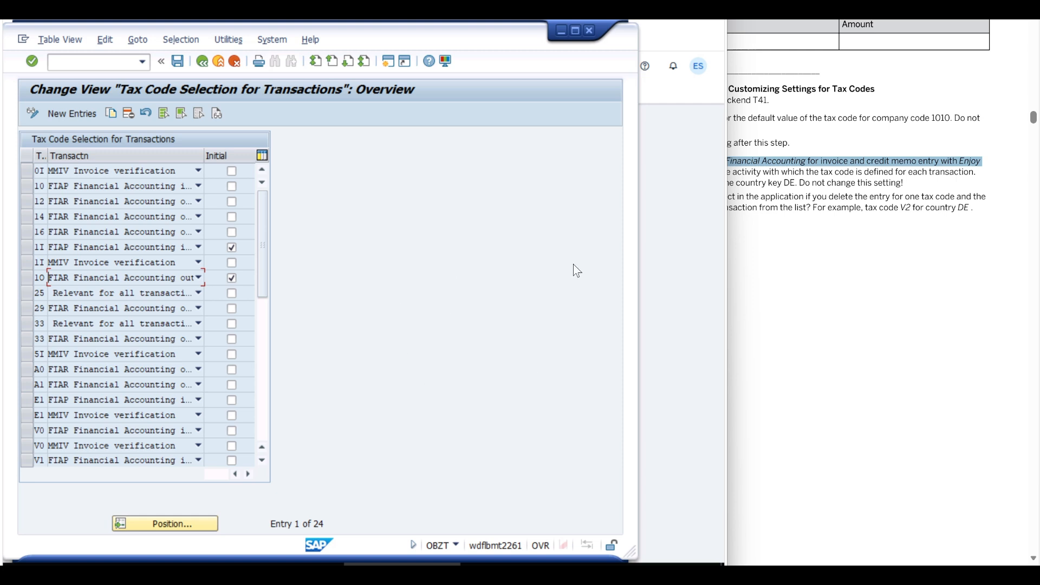
Step: Read in the exercise document the optional question about deleting a tax code's Invoice verification entry, such as V2 for country DE
click(869, 234)
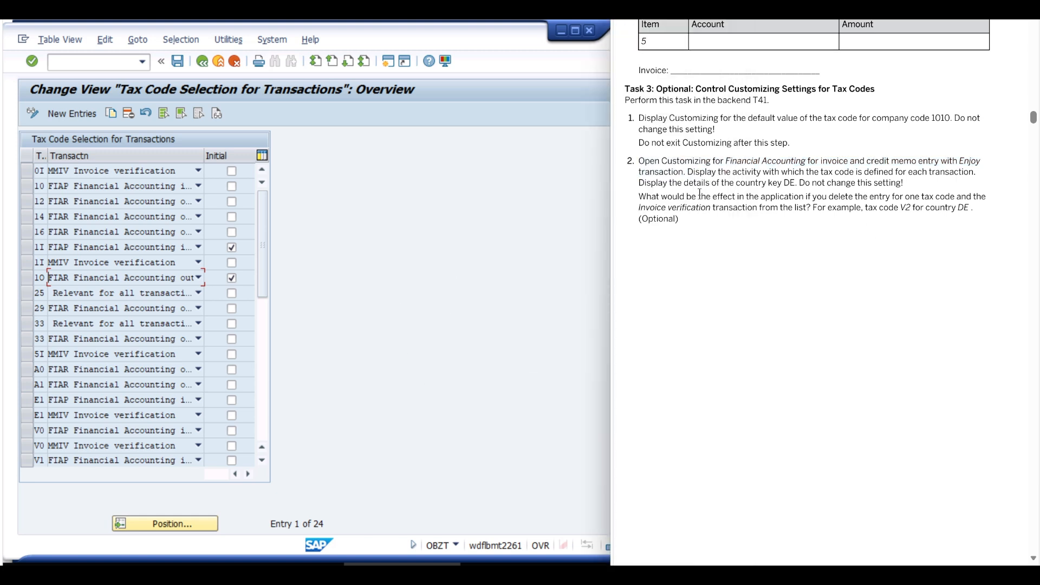
drag(688, 172, 764, 171)
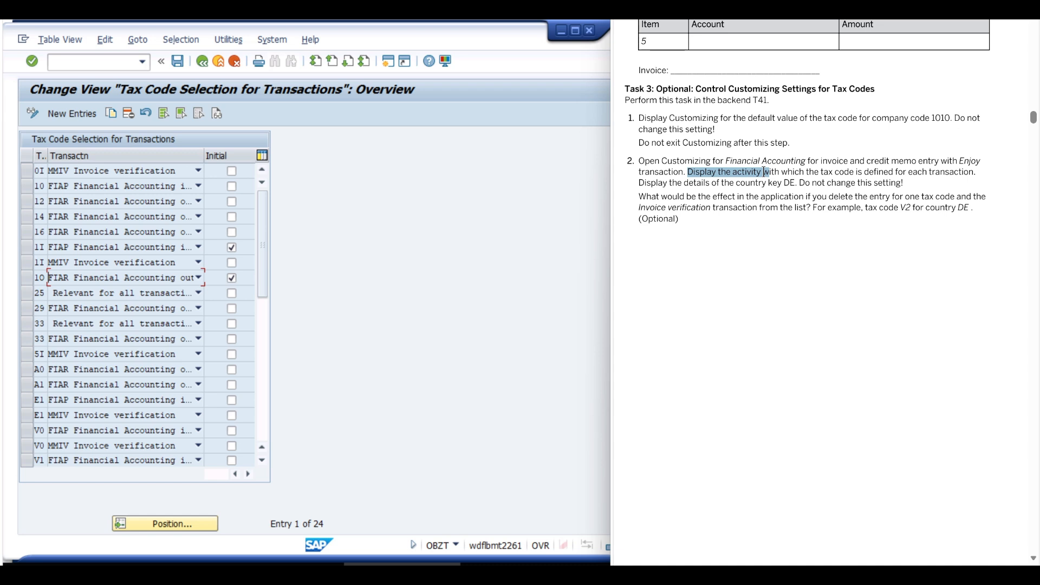
click(699, 193)
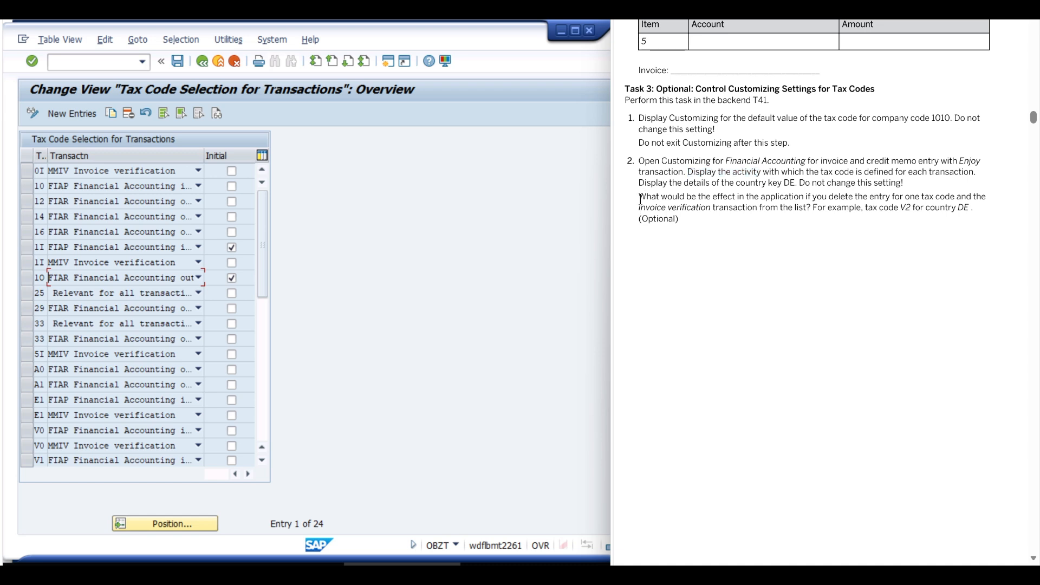
drag(641, 196, 975, 210)
click(771, 236)
drag(901, 207, 983, 209)
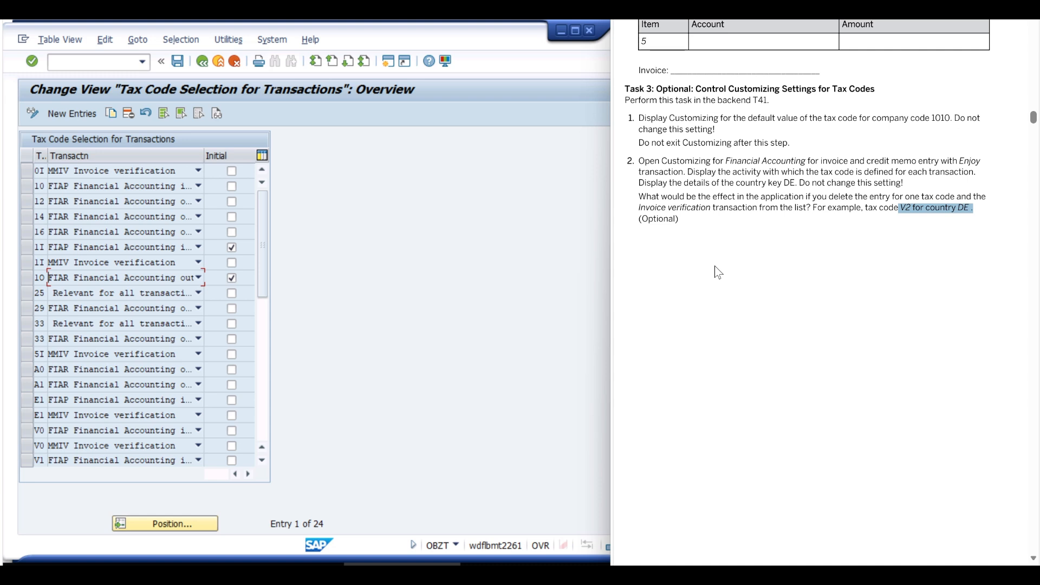
Step: Exit the tax code selection view, the IMG and the Customizing project screen to return to the launchpad
click(435, 310)
click(219, 61)
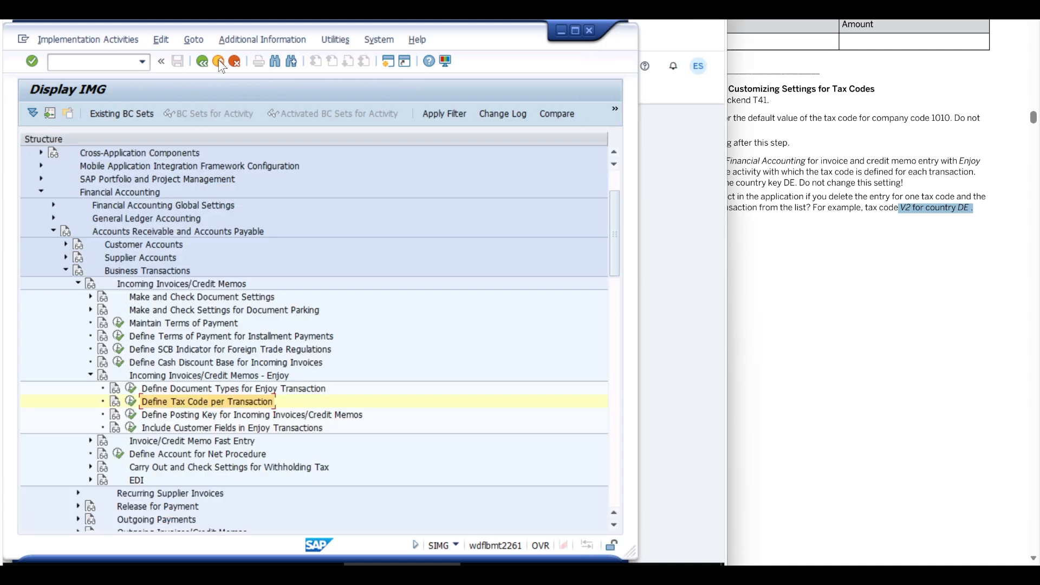
click(219, 61)
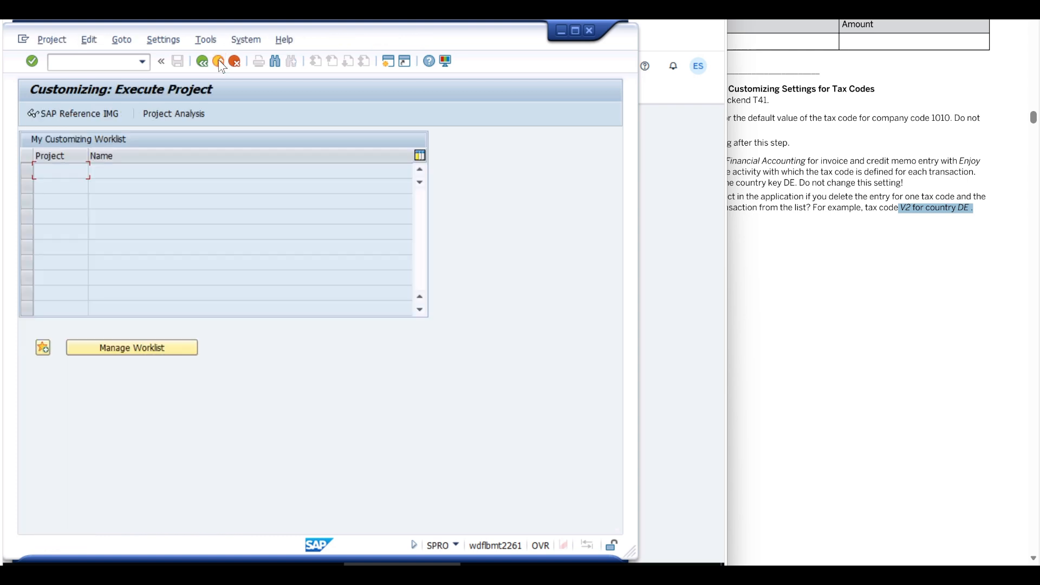
click(218, 61)
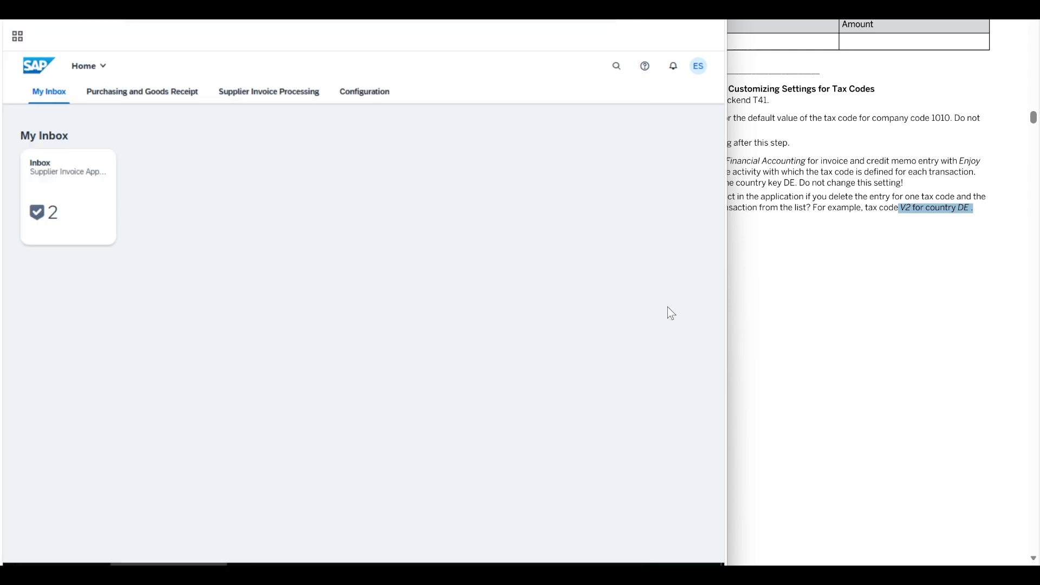